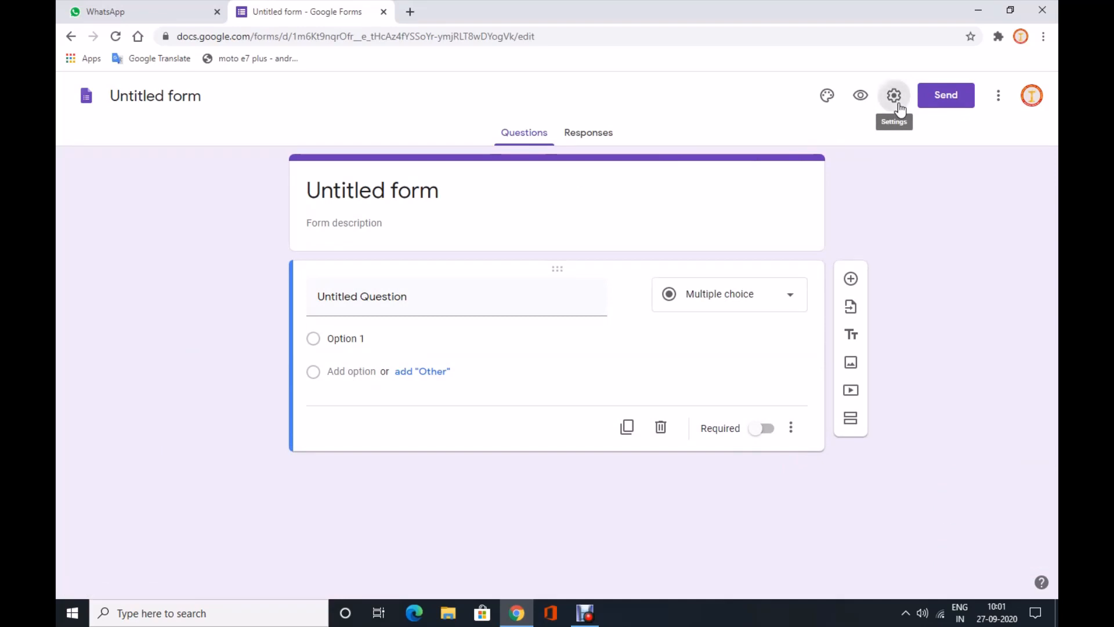
Step: Limit the form to 1 response, make it a quiz and save the form settings
left_click(898, 105)
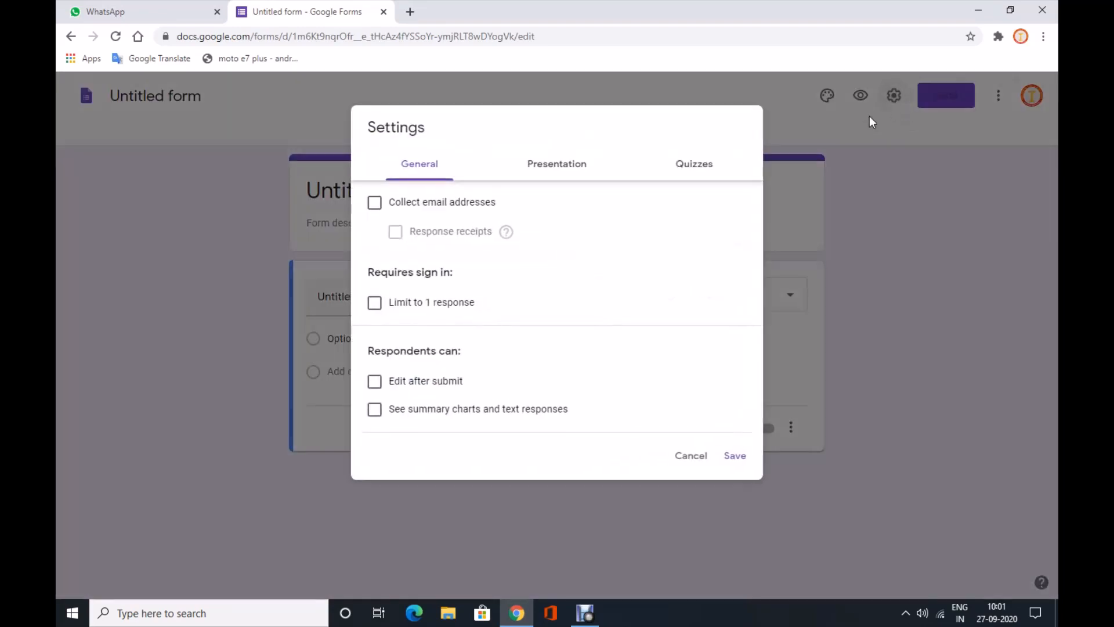
left_click(375, 303)
left_click(703, 172)
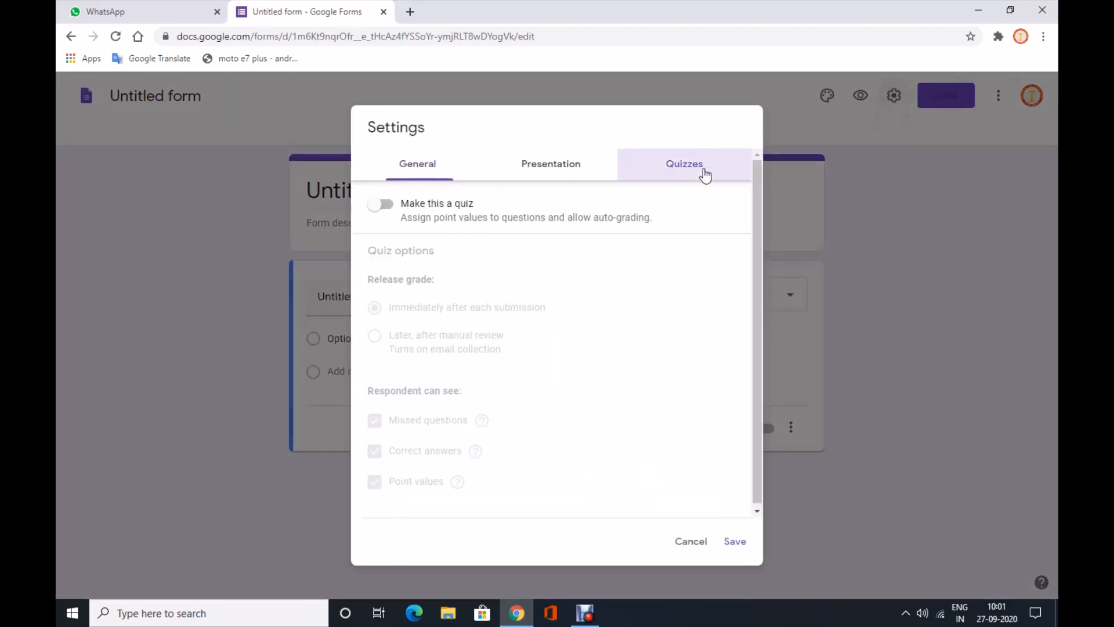
left_click(392, 207)
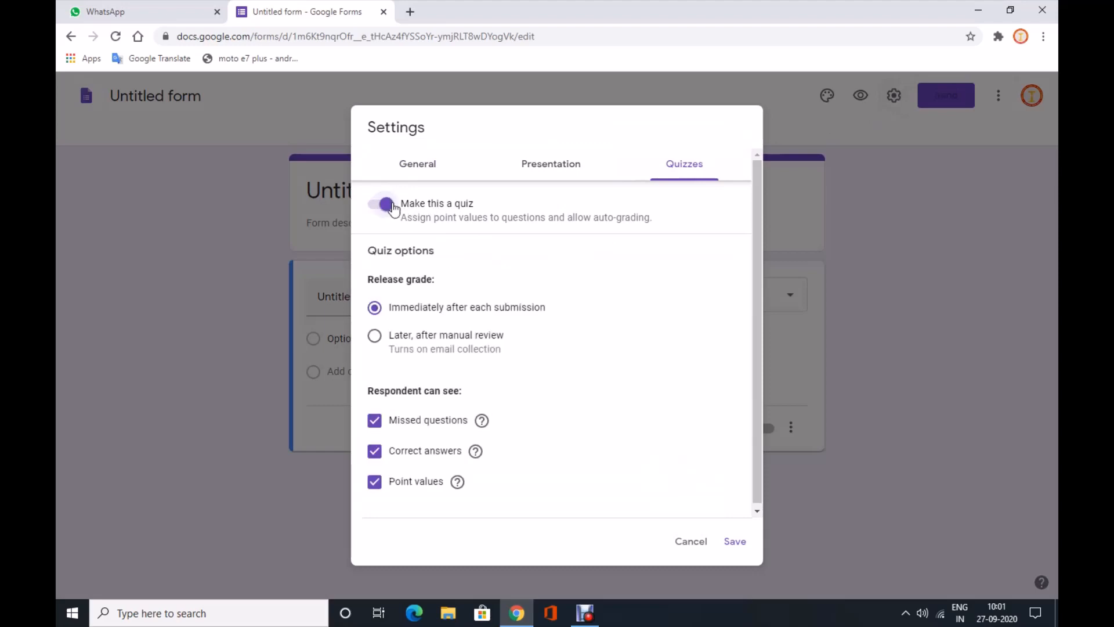
left_click(735, 543)
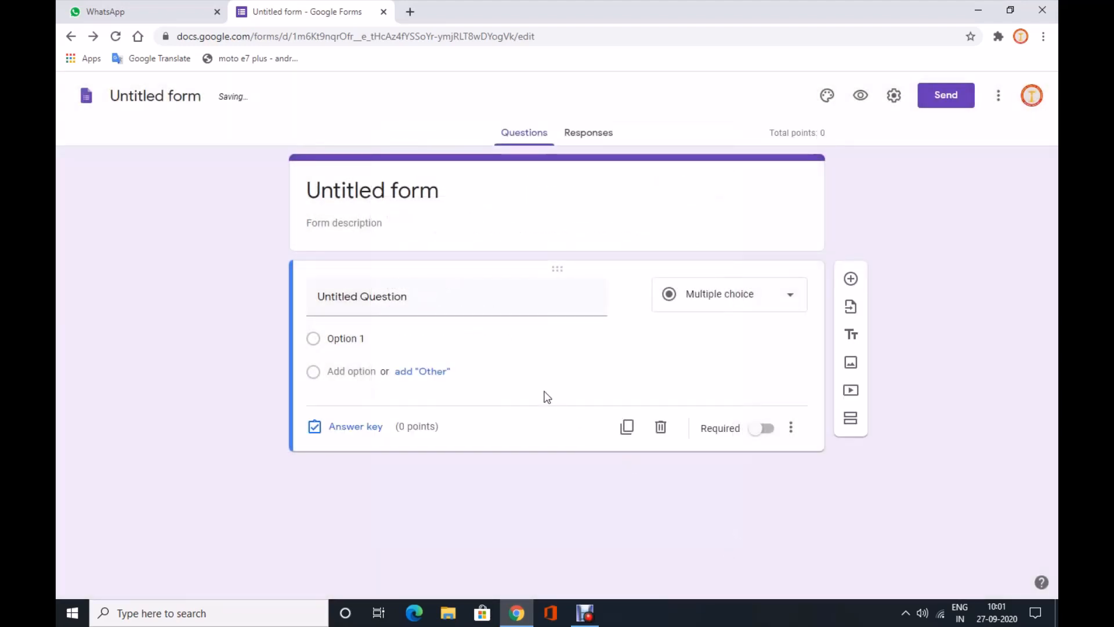
Step: Title the form "class 10th quiz" and enter "10th quiz" as its description
left_click(423, 199)
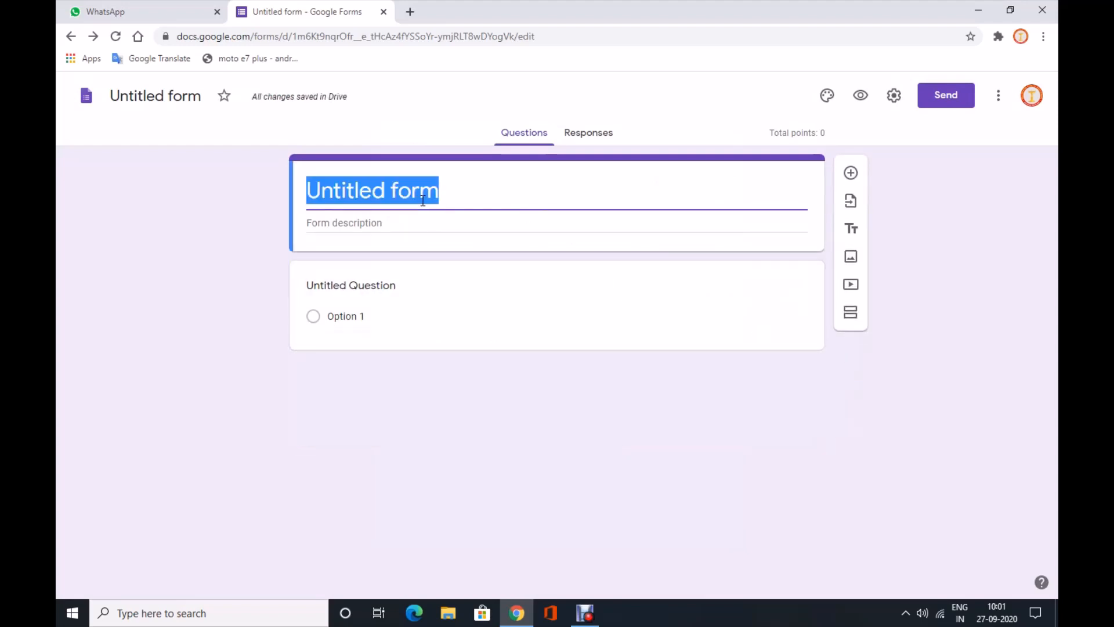
key("BackSpace")
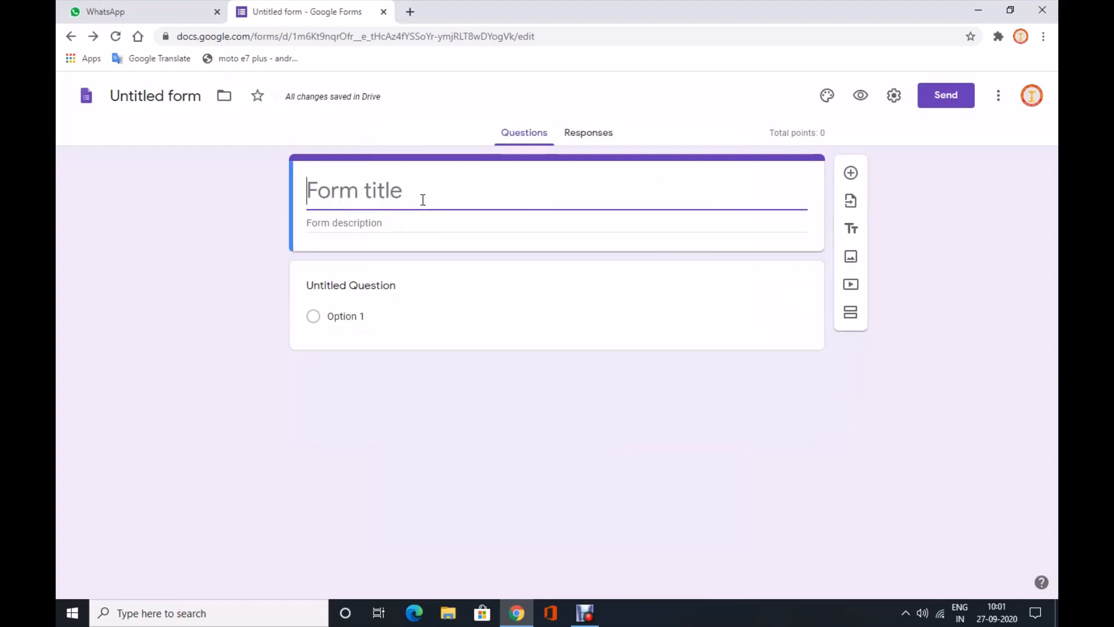
type("c")
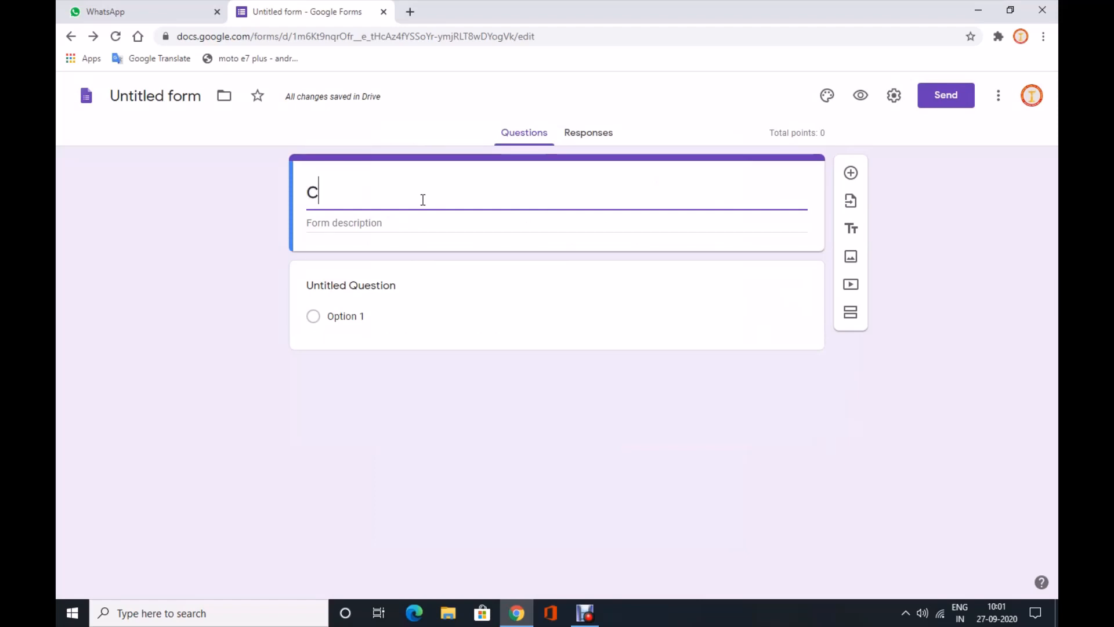
type("lass 10")
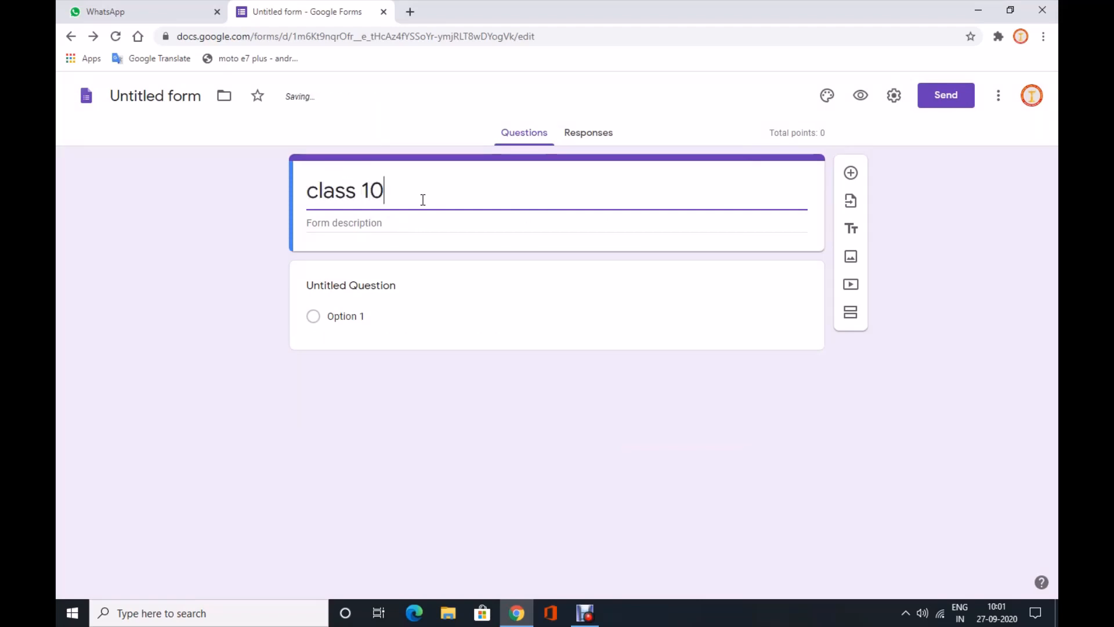
type("th quiz")
left_click(417, 221)
type("10")
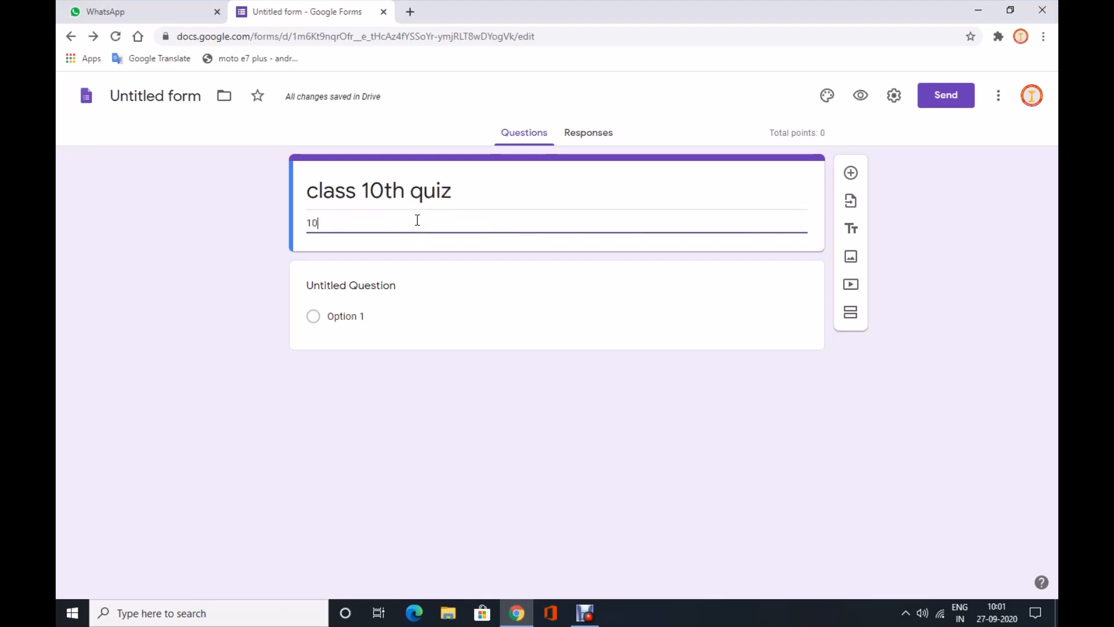
type("th quiz")
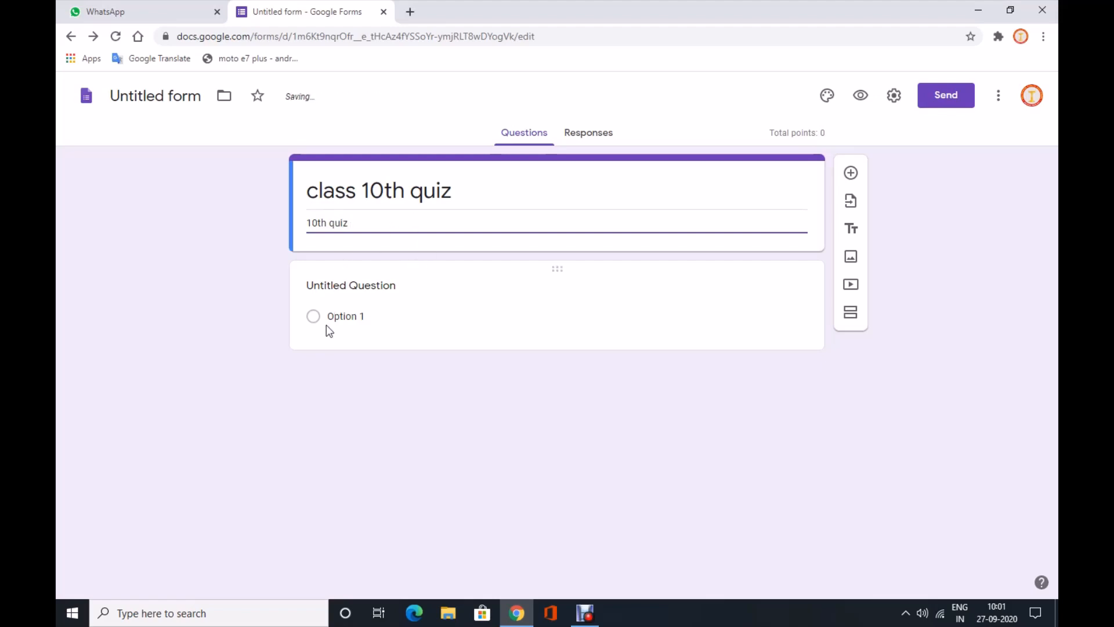
Step: Enter "write the question" as the first question's text and choose Multiple choice as its type
left_click(394, 289)
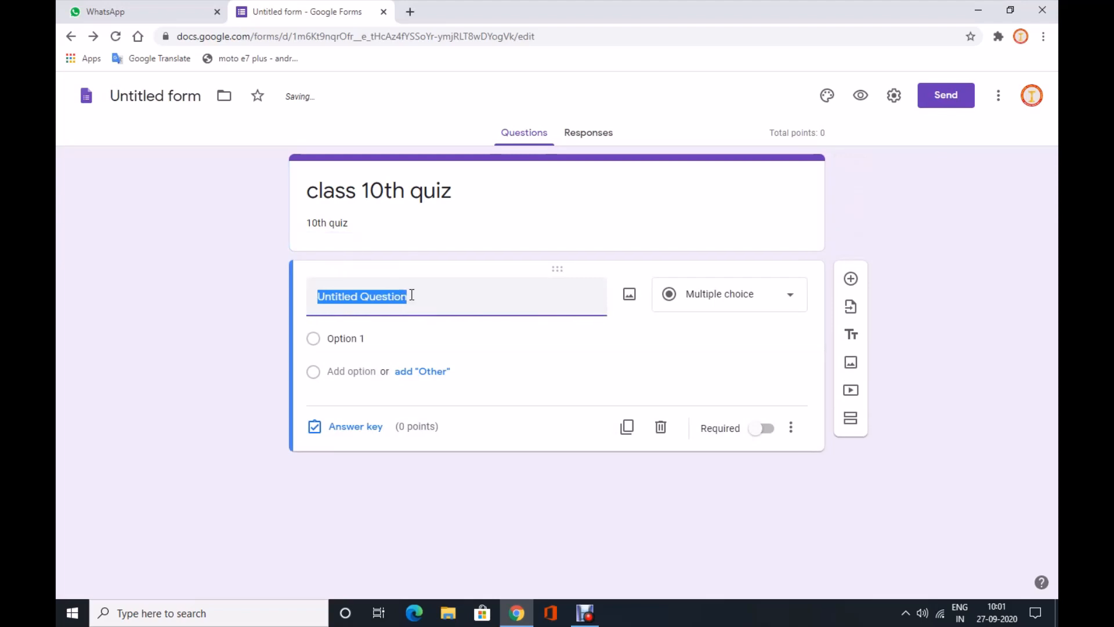
key("BackSpace")
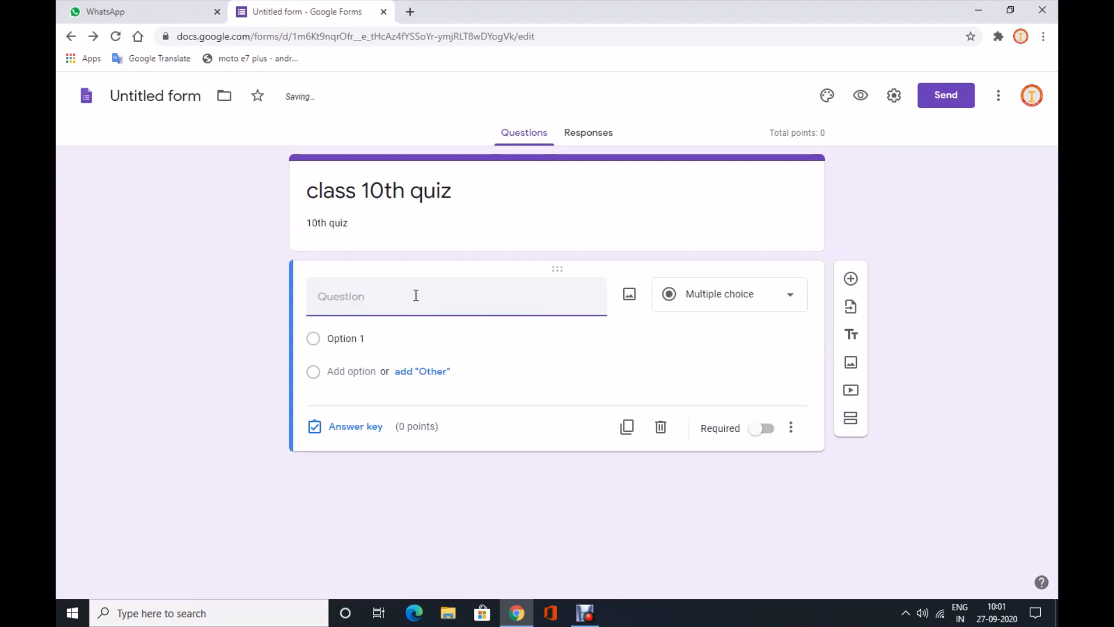
type("write the question")
left_click(737, 304)
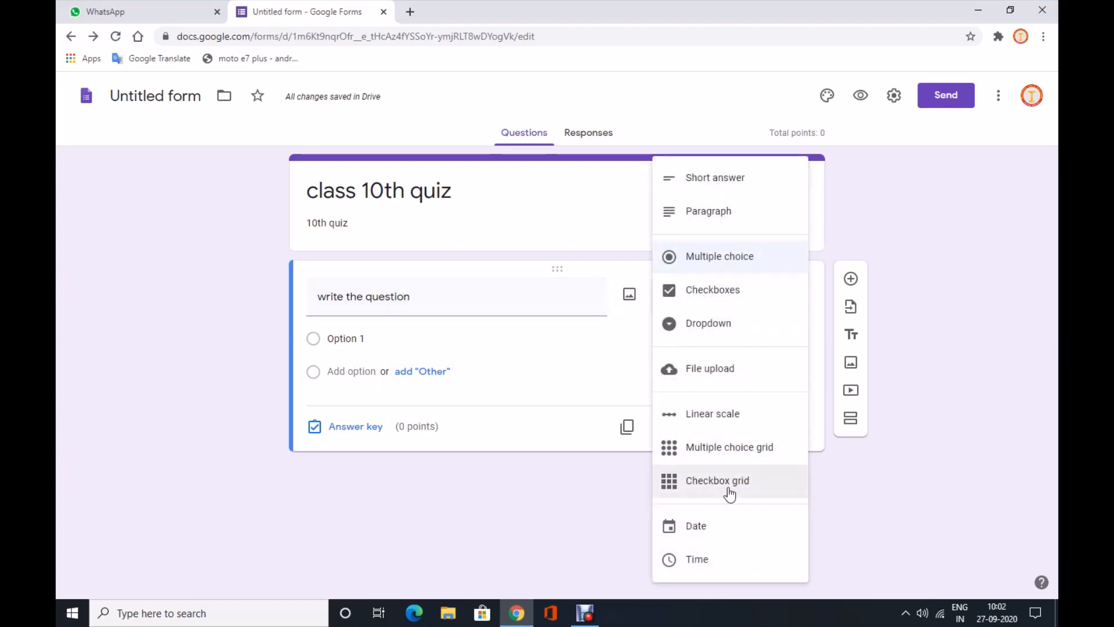
left_click(700, 262)
Step: Replace the first answer option's text with "any option"
left_click(373, 342)
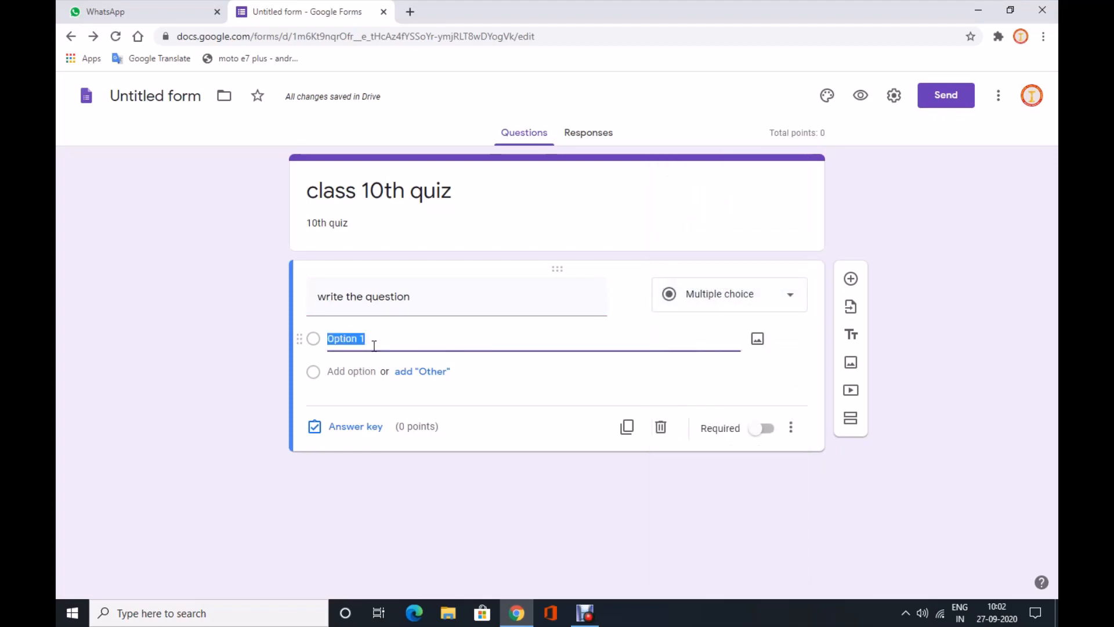
key("BackSpace")
type("any opt")
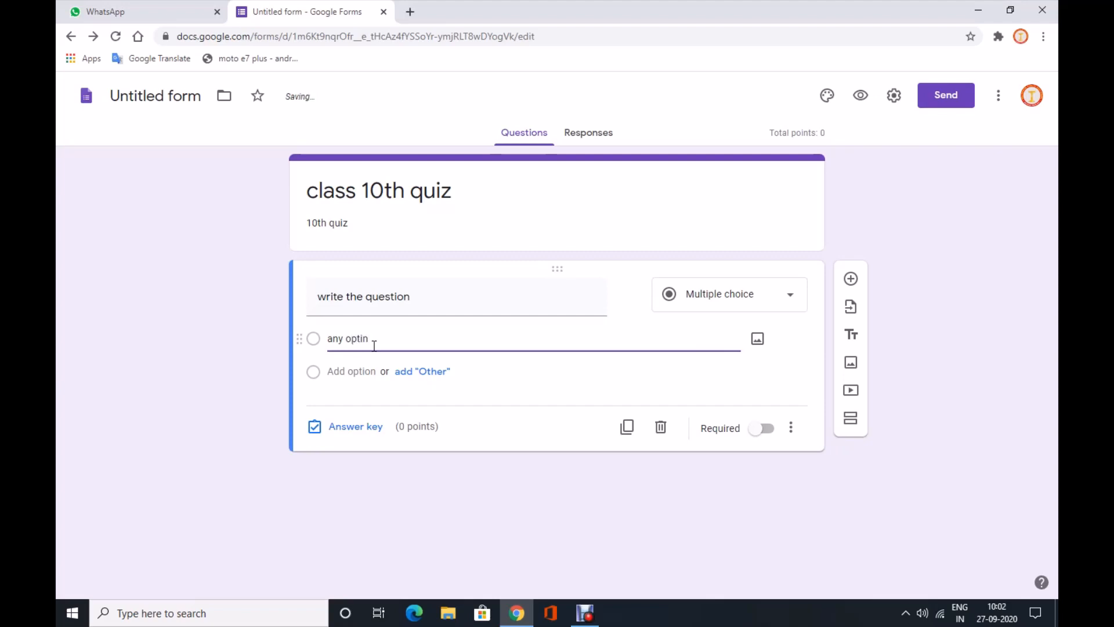
type("in")
key("BackSpace")
type("o")
Step: Add a second answer option reading "then go to answer key and select correct answer and points"
left_click(364, 371)
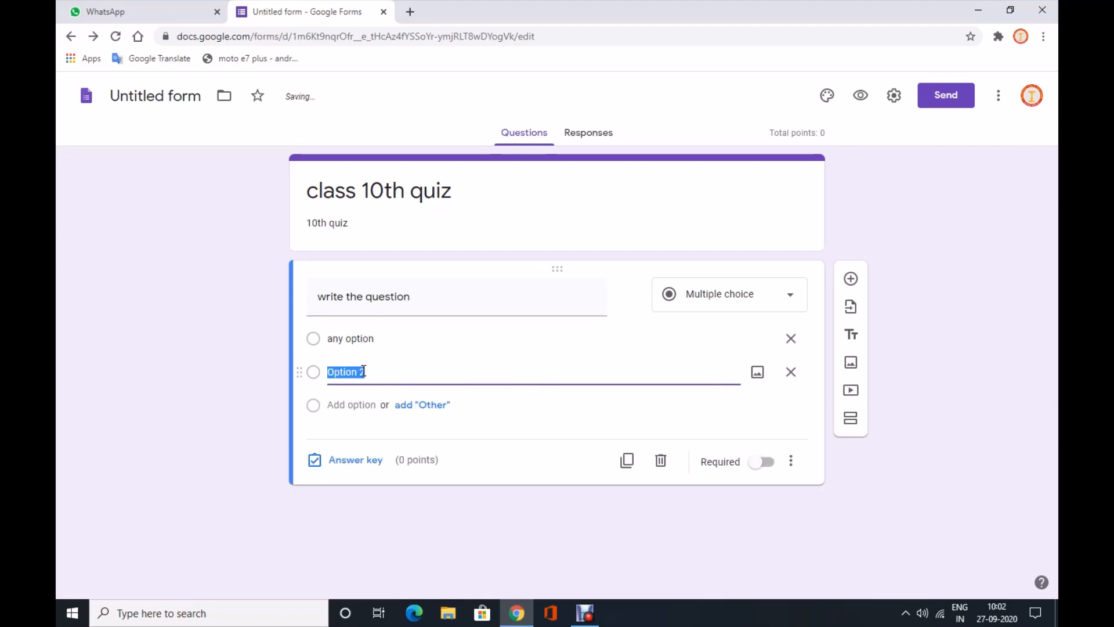
type("then go to a")
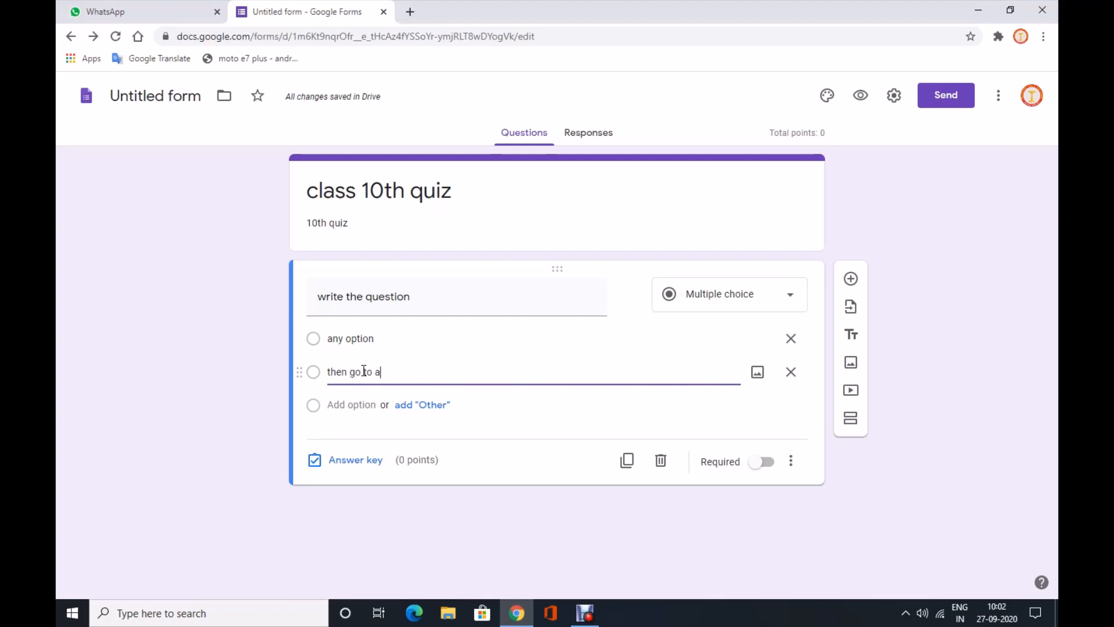
type("nswer key")
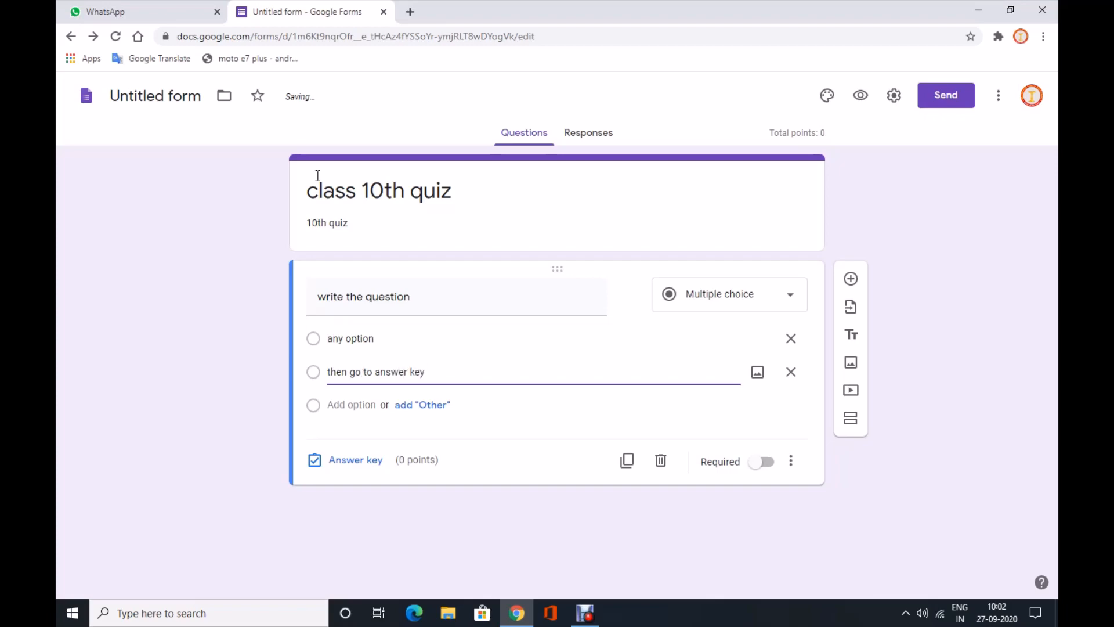
type("and select")
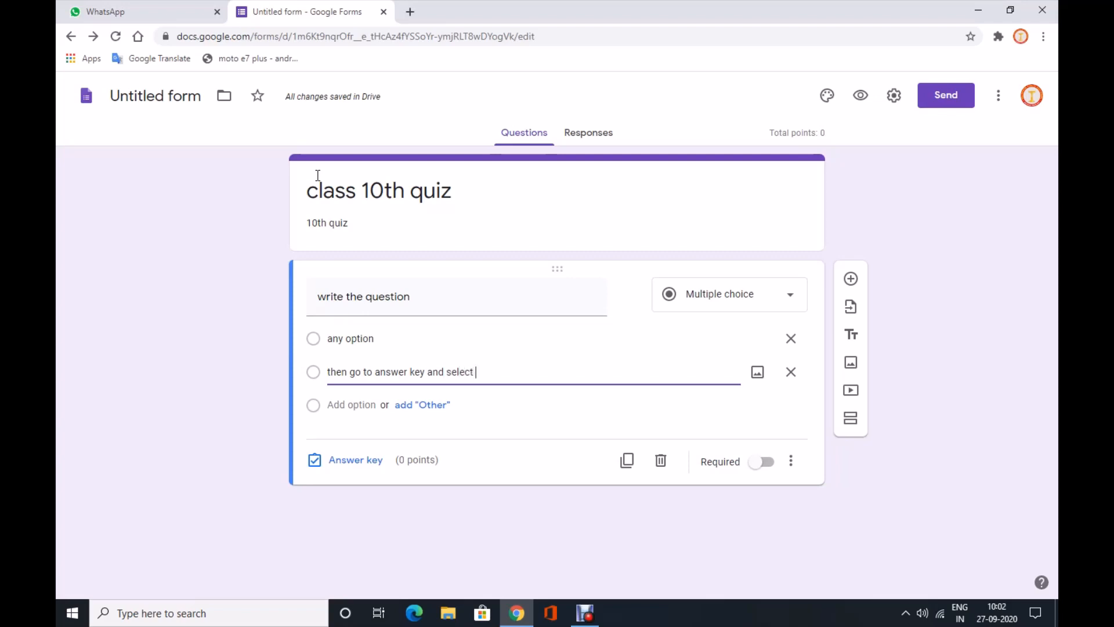
type(" corre")
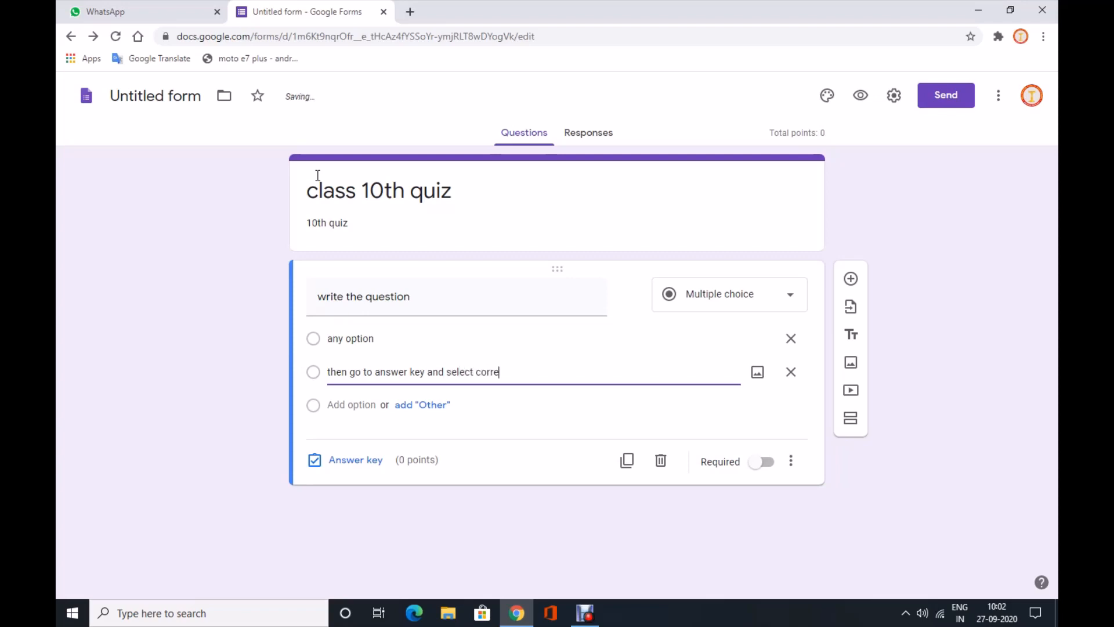
type("ct answer and points")
Step: In the question's answer key, assign 2 points and mark the second option as the correct answer
left_click(352, 461)
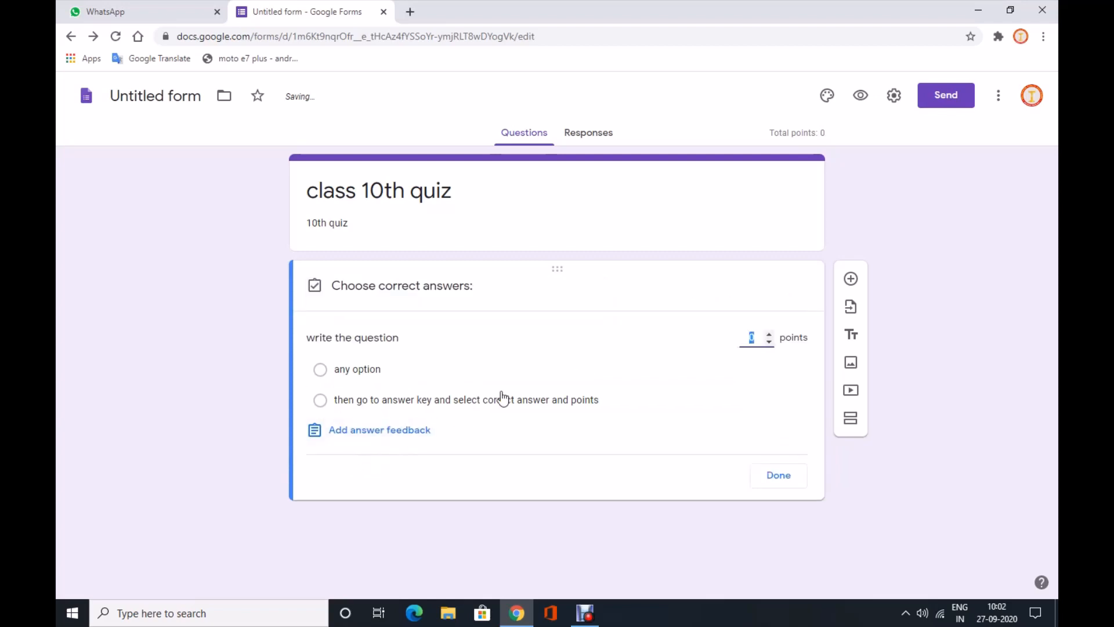
left_click(768, 334)
left_click(318, 375)
left_click(319, 403)
left_click(325, 383)
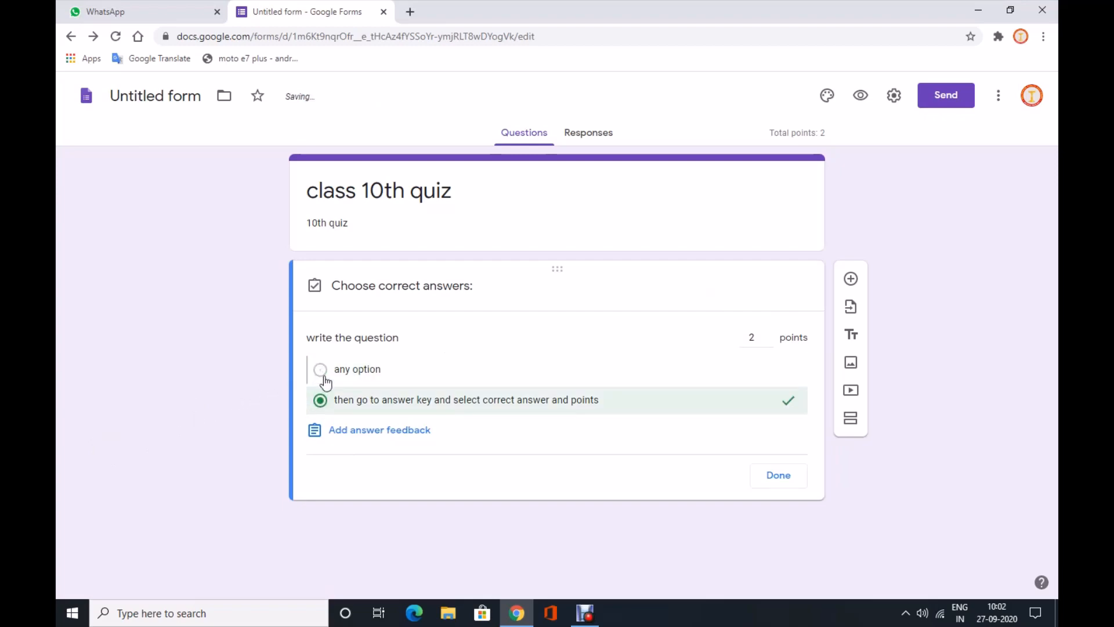
left_click(779, 476)
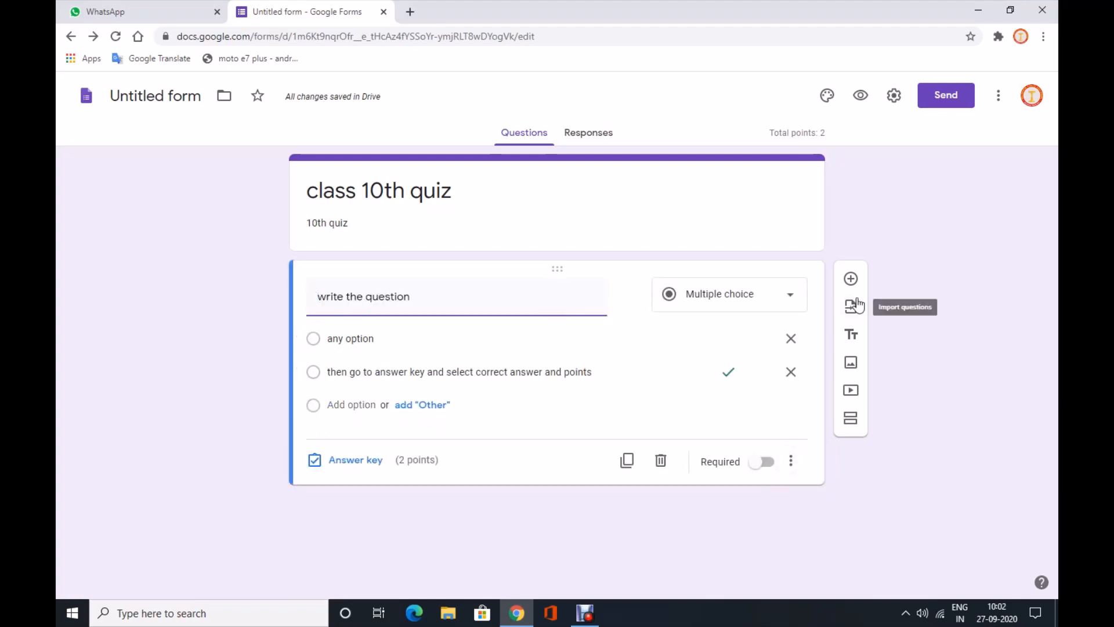
Step: Add three more blank multiple choice questions below the first question
left_click(849, 279)
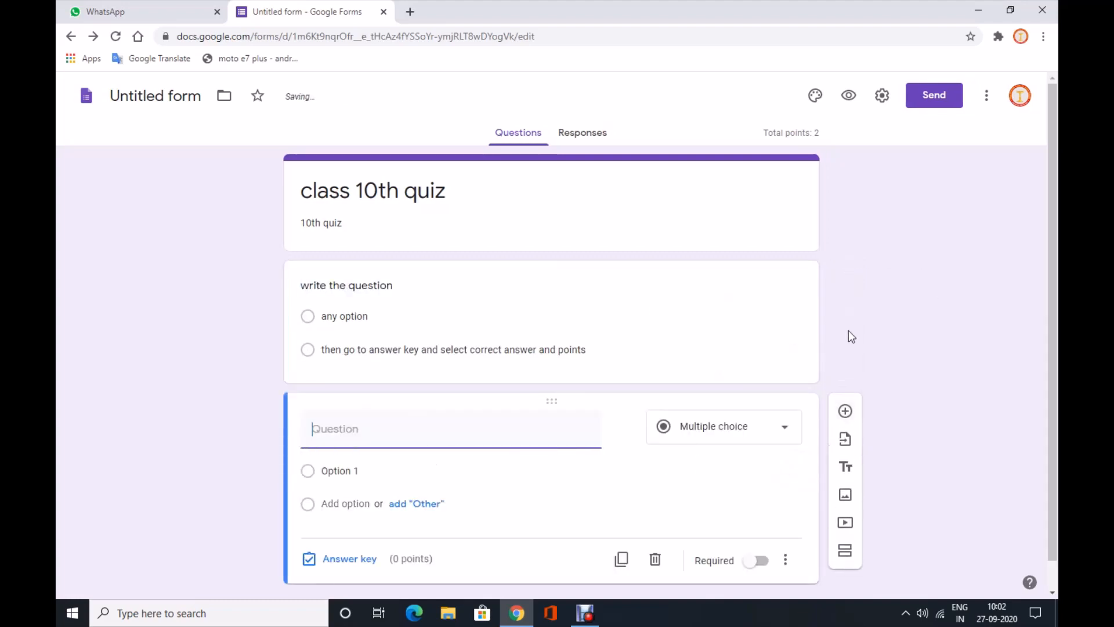
left_click(848, 410)
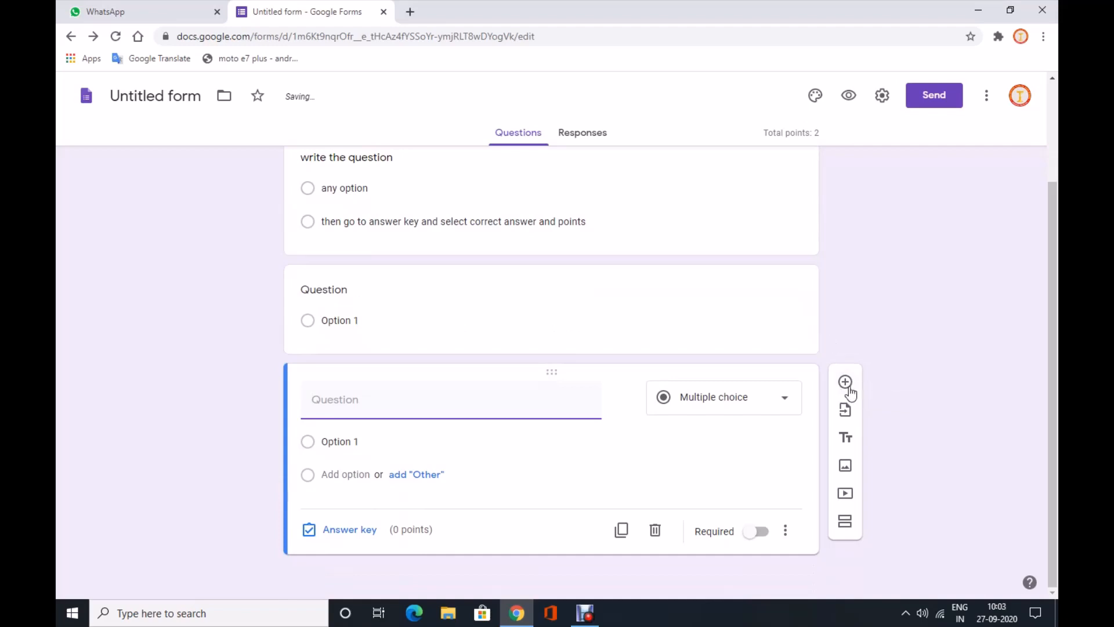
left_click(847, 386)
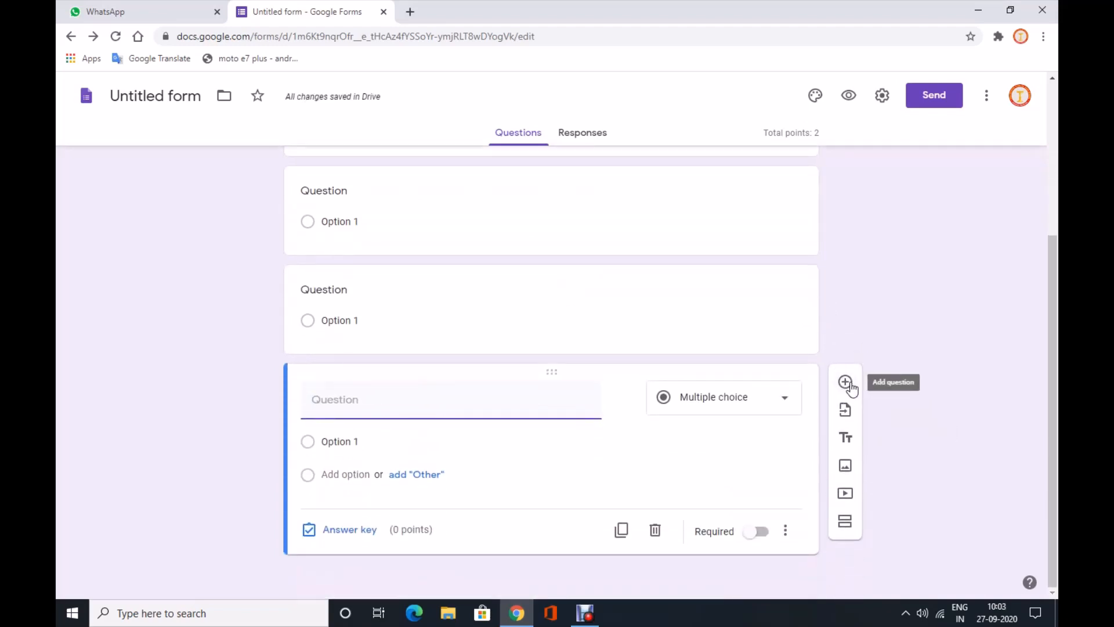
Step: Open the theme options and try the red, purple and indigo theme colors, ending on the lighter blue
left_click(821, 102)
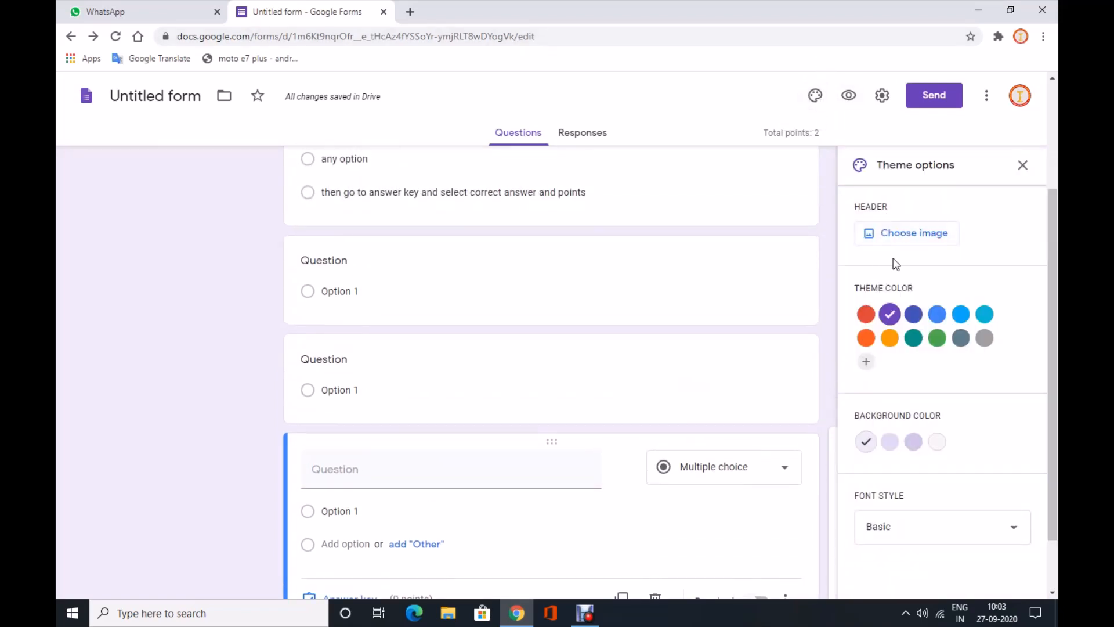
scroll(896, 264, "up", 3)
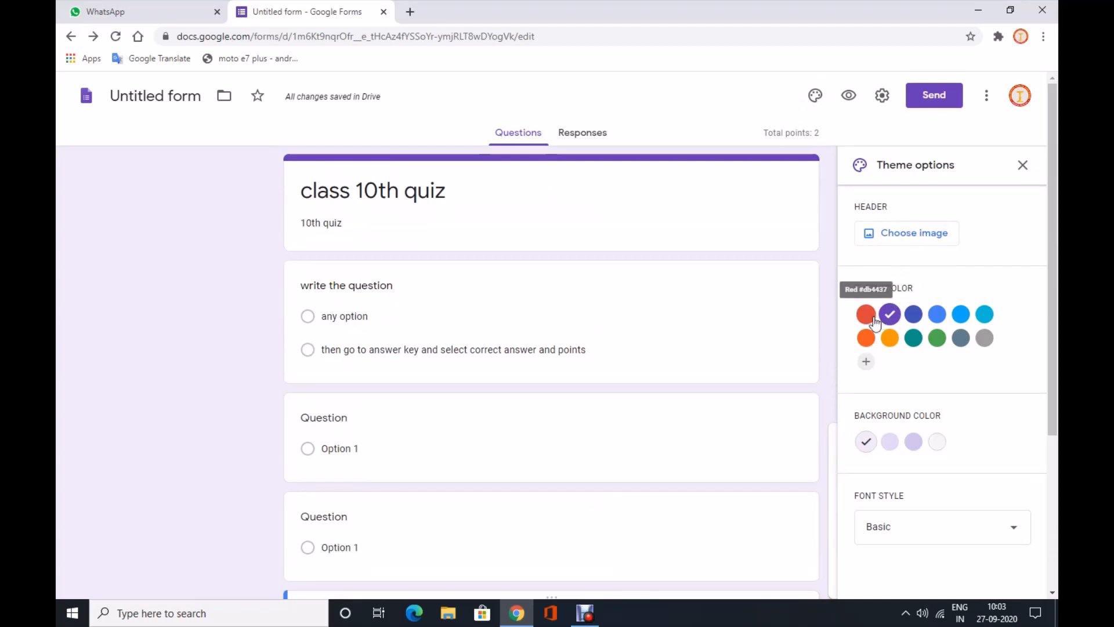
left_click(868, 316)
left_click(890, 317)
left_click(914, 316)
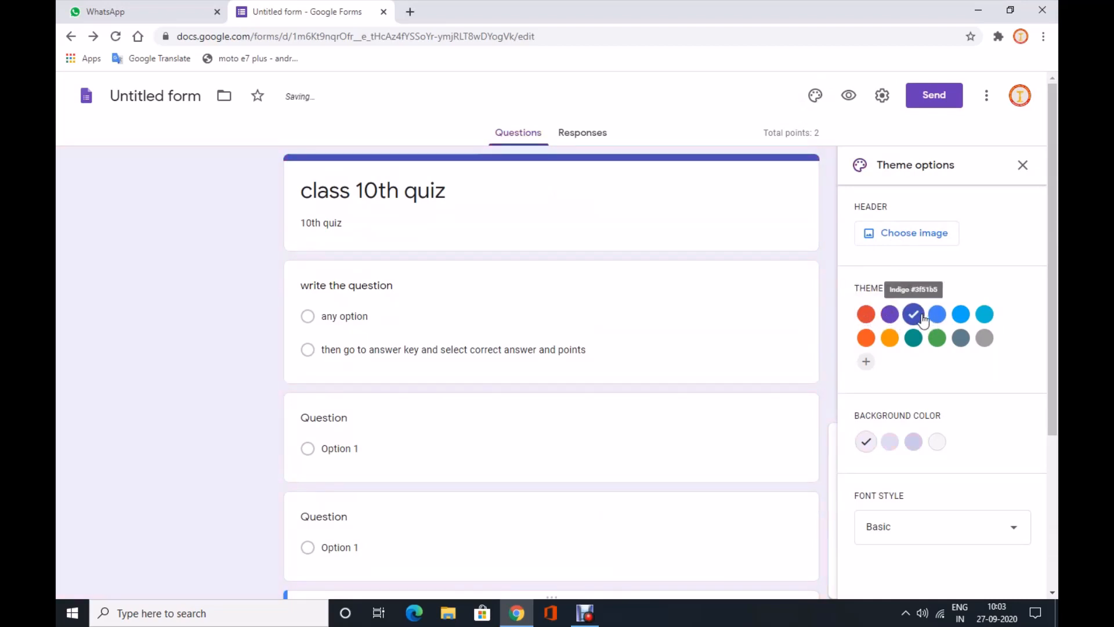
left_click(934, 316)
Step: Insert the guitar picture from the Work and School themes as the form's header image
left_click(913, 235)
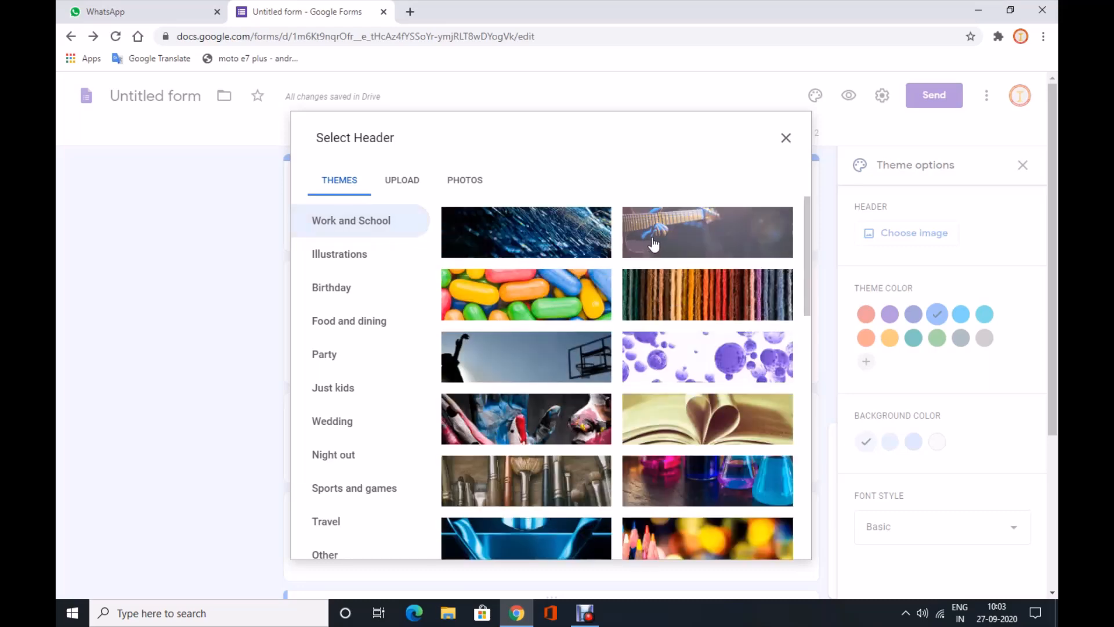
left_click(657, 244)
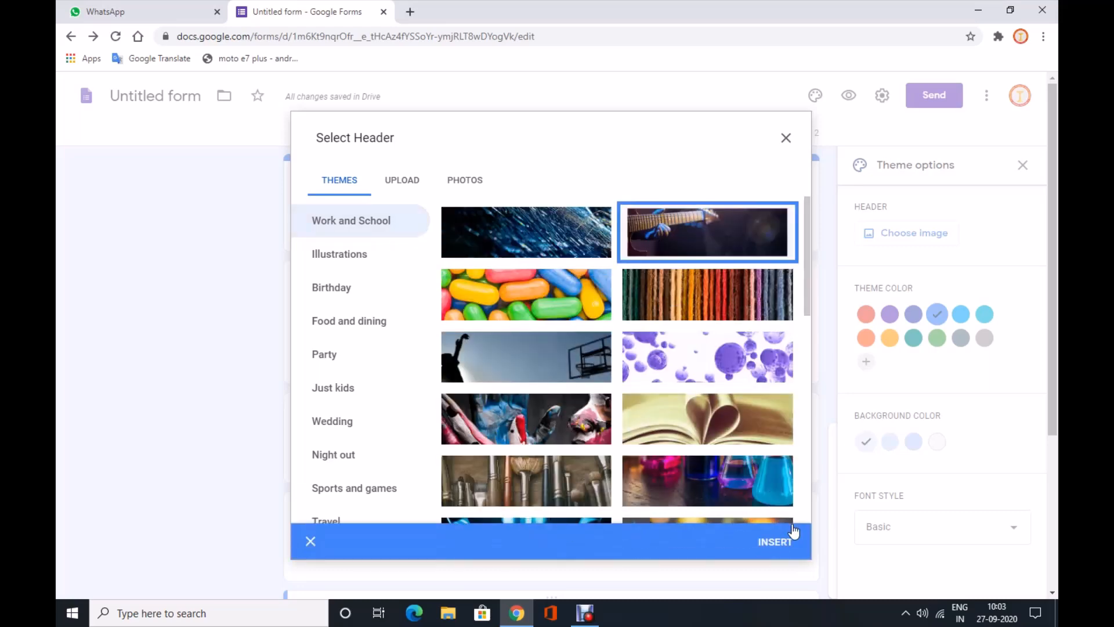
left_click(780, 539)
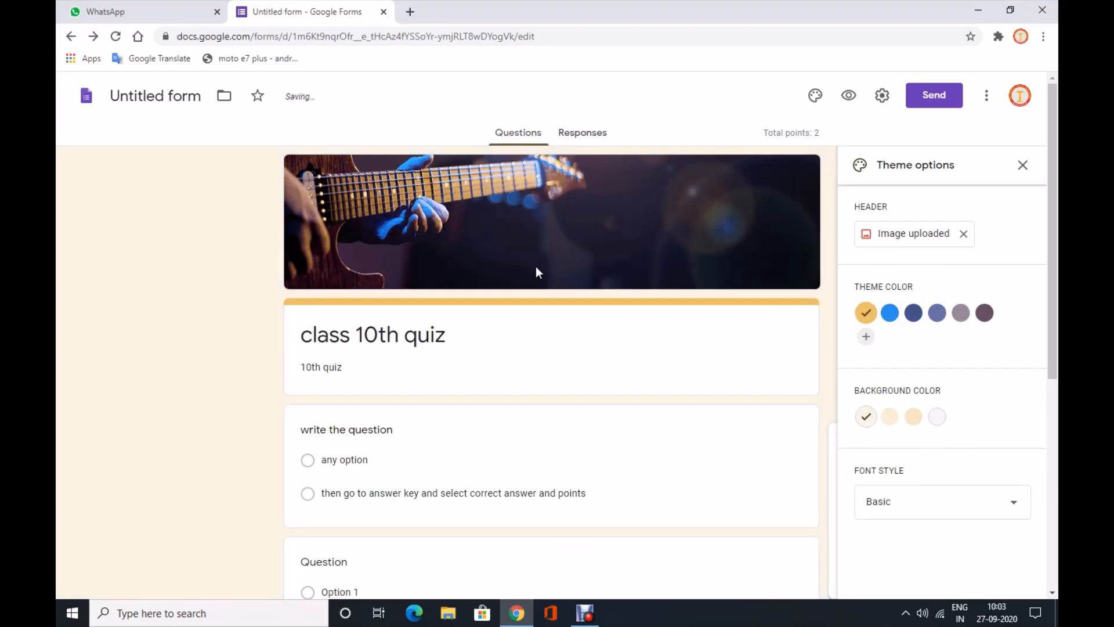
Step: Try the Playful and Formal font styles on the form and set the font style back to Basic
scroll(559, 285, "down", 2)
scroll(559, 284, "up", 2)
scroll(913, 507, "down", 2)
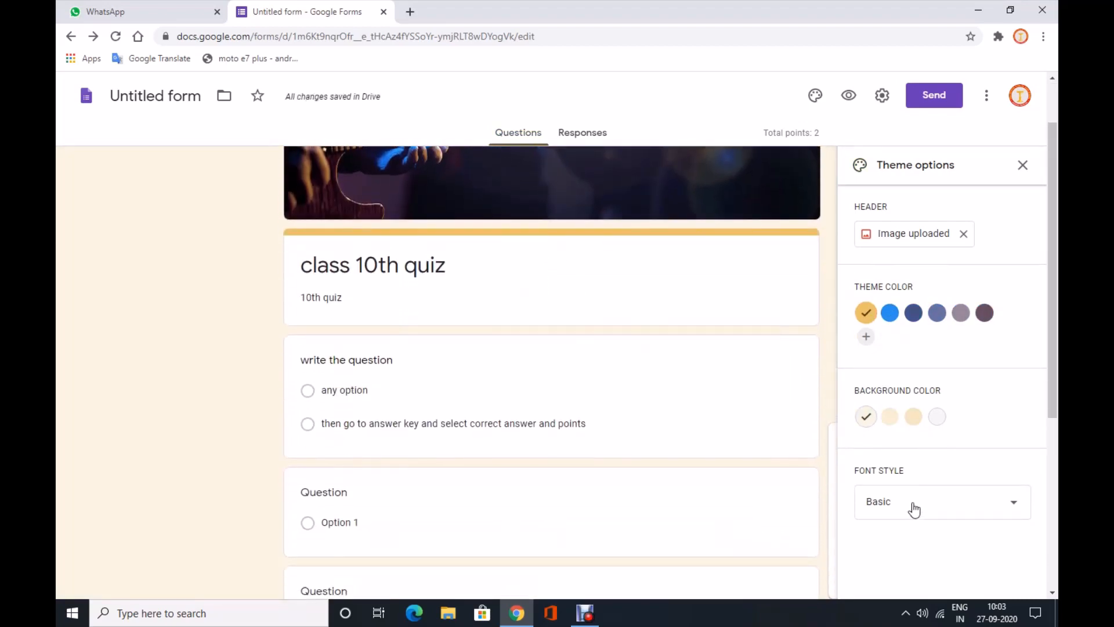
left_click(914, 509)
scroll(911, 507, "down", 2)
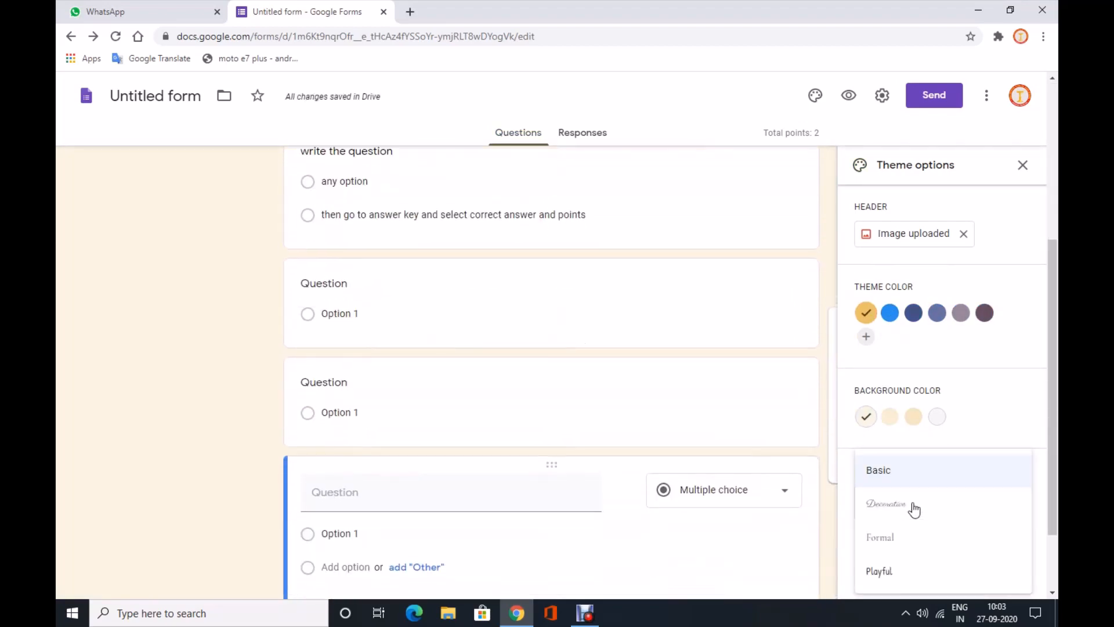
left_click(891, 571)
left_click(879, 508)
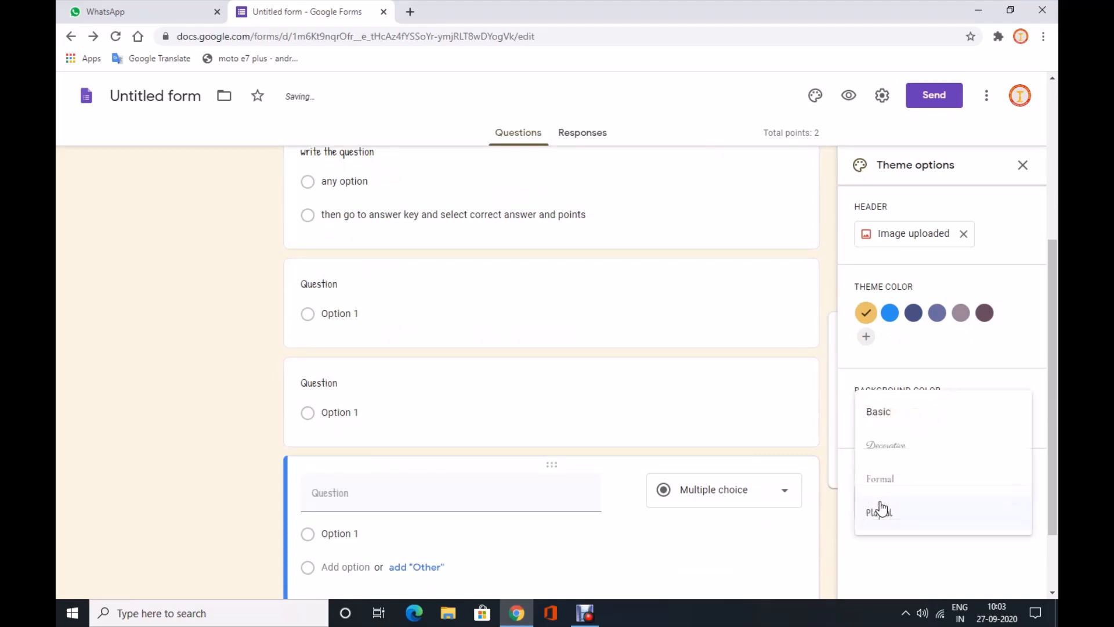
left_click(879, 489)
left_click(879, 502)
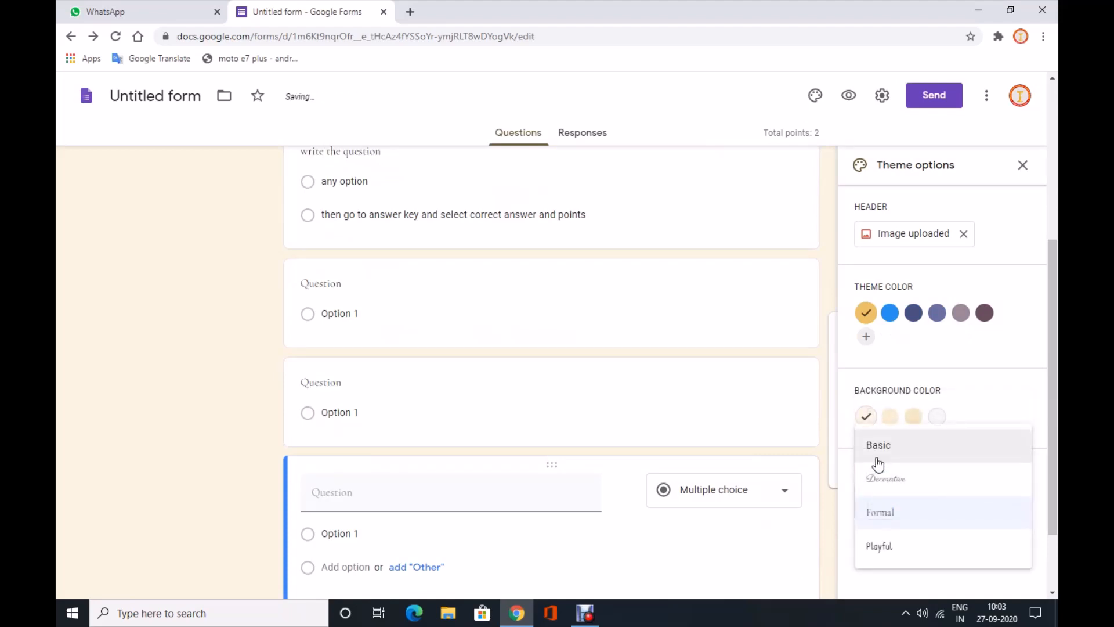
left_click(876, 448)
scroll(377, 321, "up", 3)
scroll(586, 139, "up", 2)
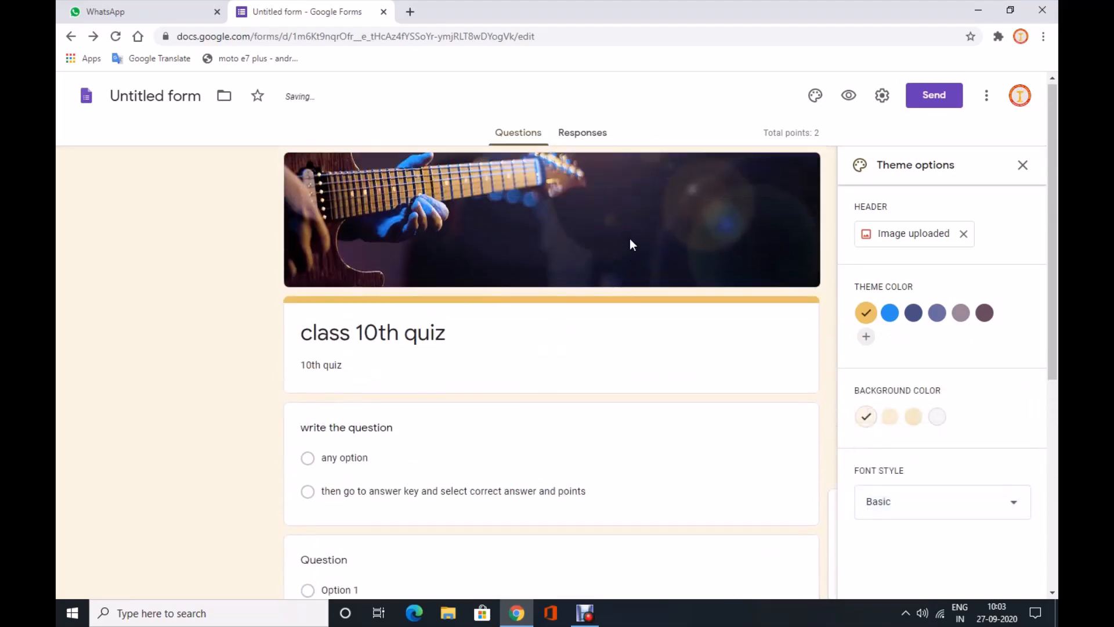
Step: Preview the class 10th quiz as respondents see it and look through all its questions
left_click(849, 99)
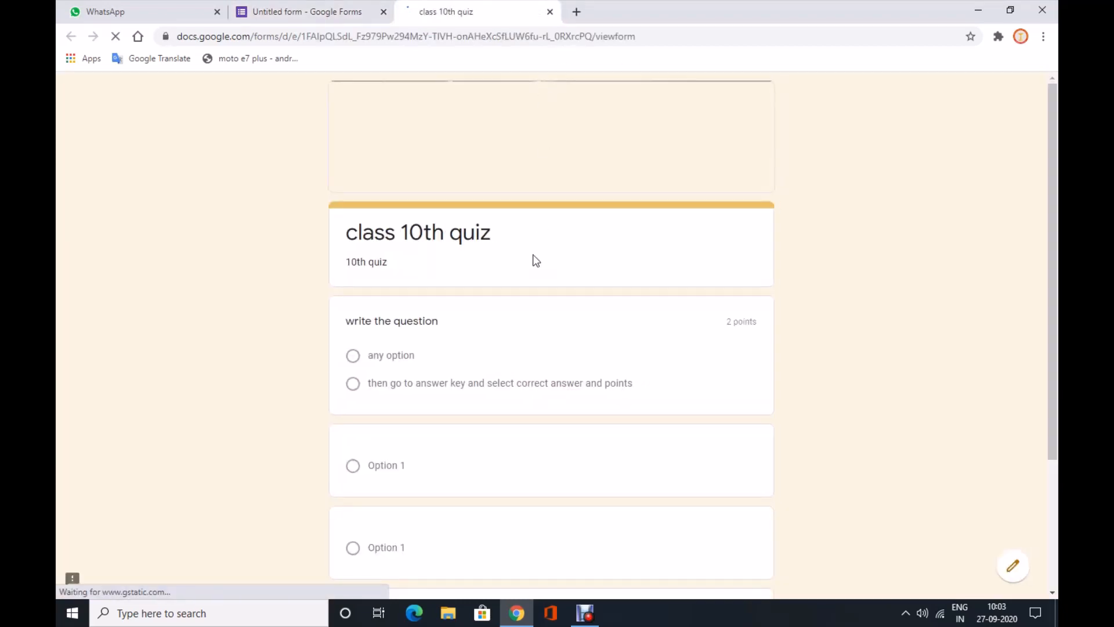
scroll(496, 207, "down", 3)
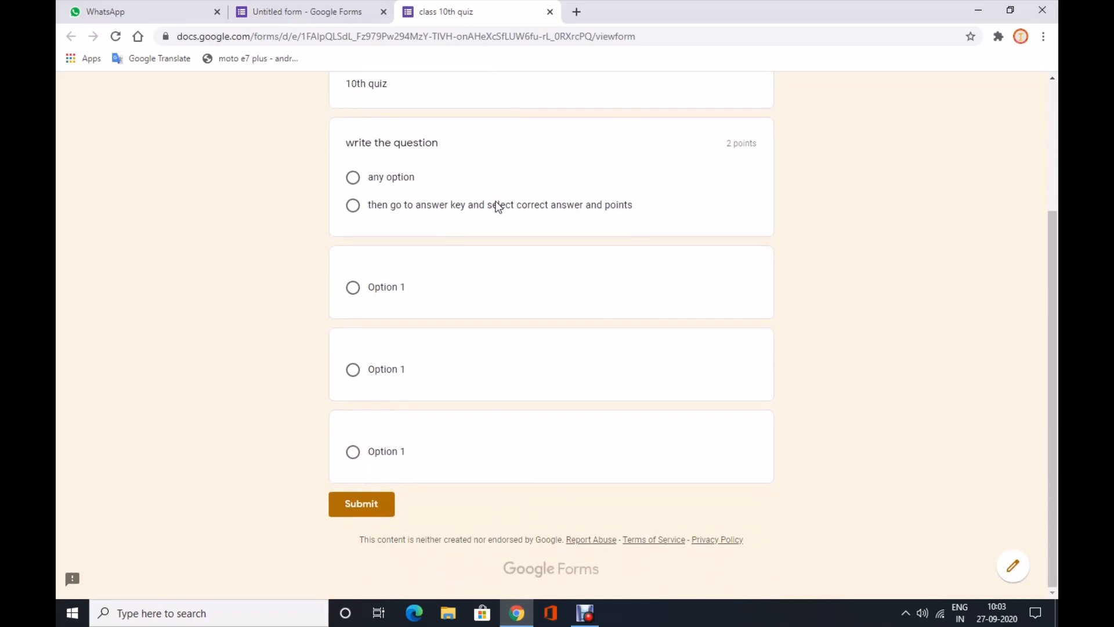
scroll(450, 325, "up", 3)
scroll(447, 310, "down", 3)
Step: Back in the form editor, close the theme options and add a final short answer question titled "name of student"
left_click(367, 8)
scroll(467, 443, "down", 5)
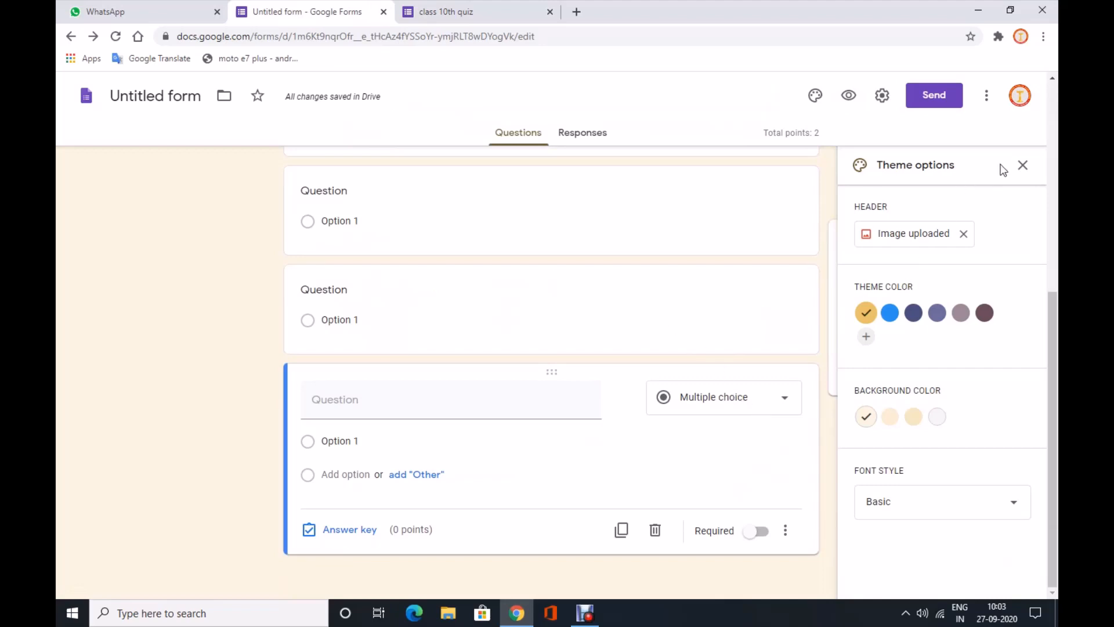
left_click(1021, 165)
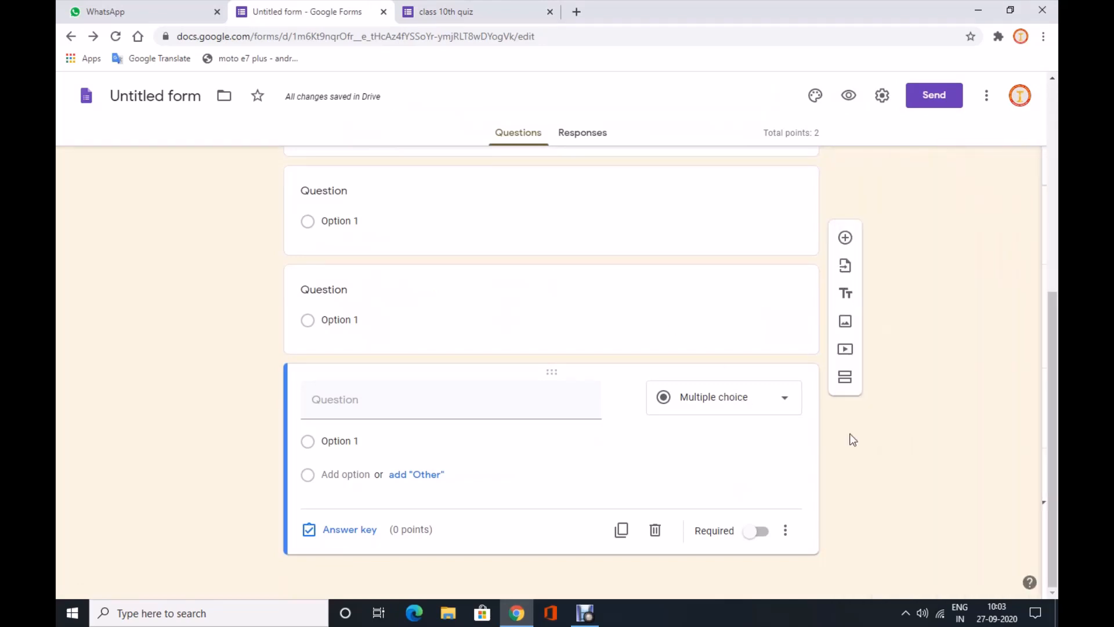
left_click(844, 239)
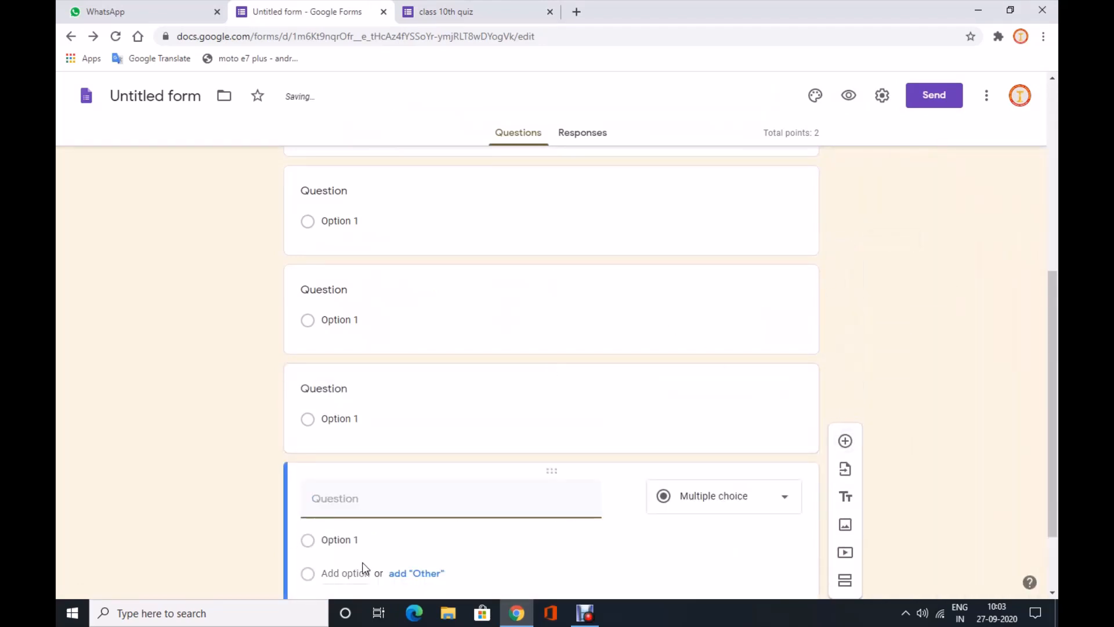
type("name of student")
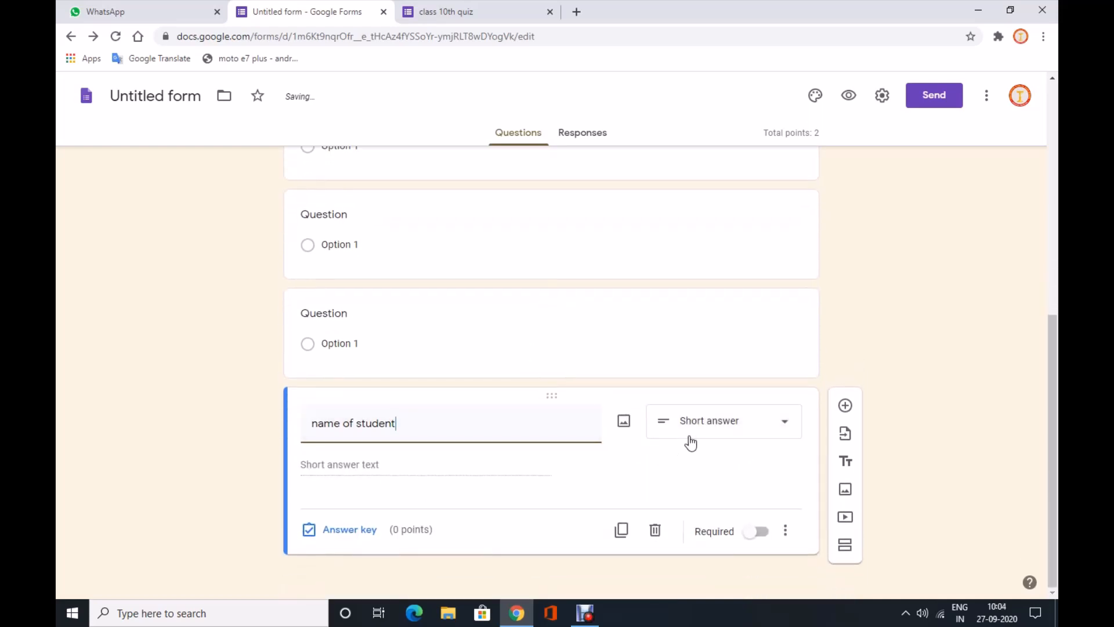
left_click(750, 422)
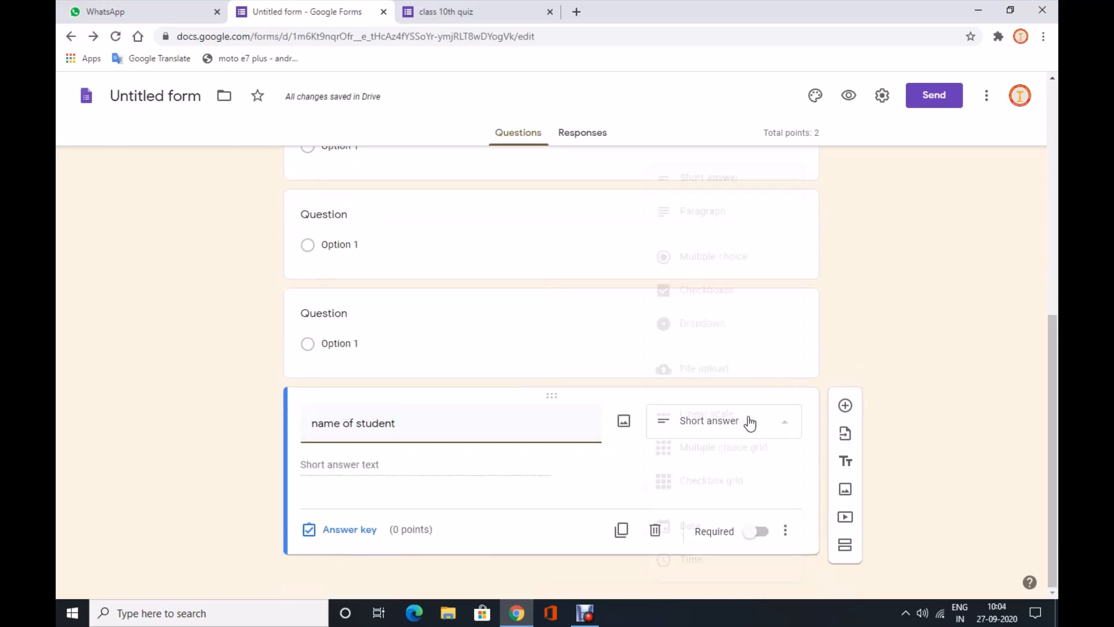
left_click(782, 187)
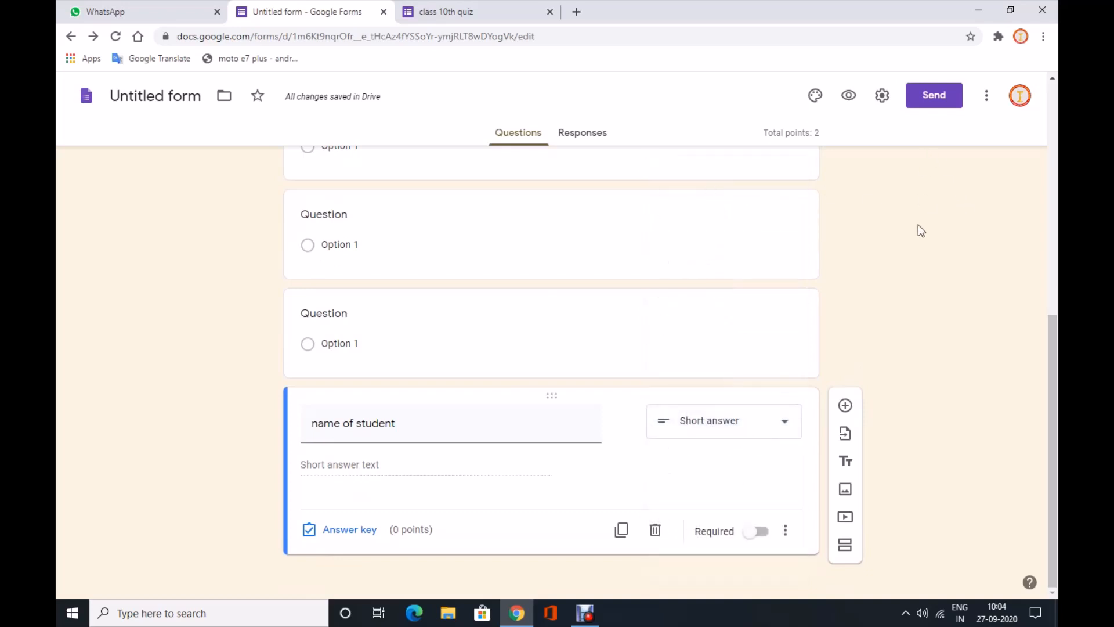
Step: Create a new spreadsheet, Untitled form (Responses), as the destination for the form's responses, and return to the form
scroll(758, 287, "up", 8)
scroll(771, 324, "down", 4)
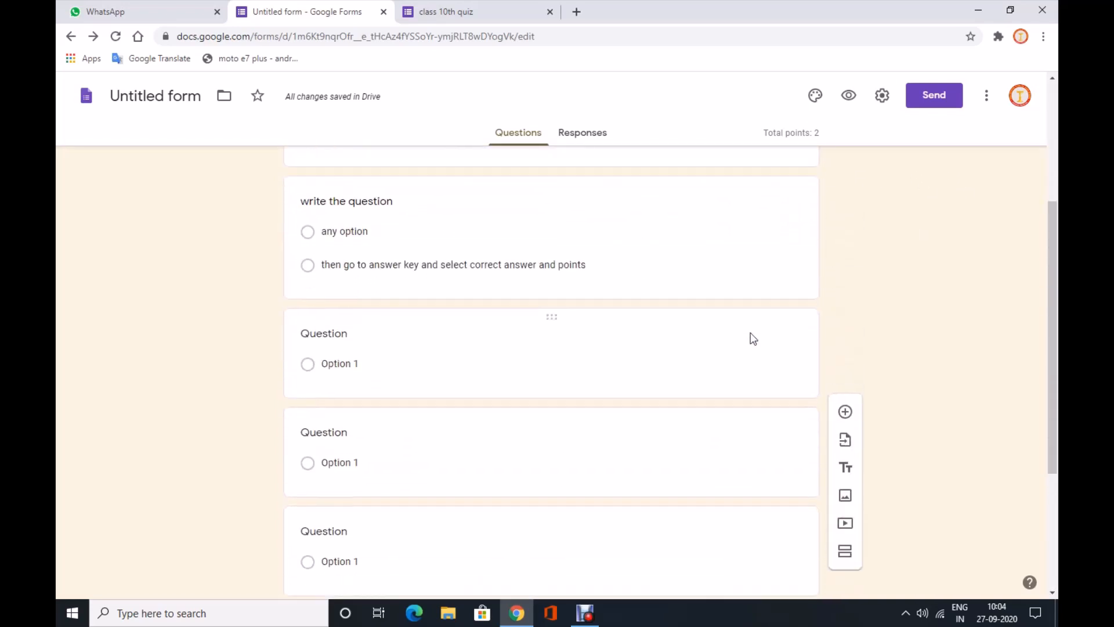
scroll(752, 338, "up", 3)
scroll(884, 236, "up", 1)
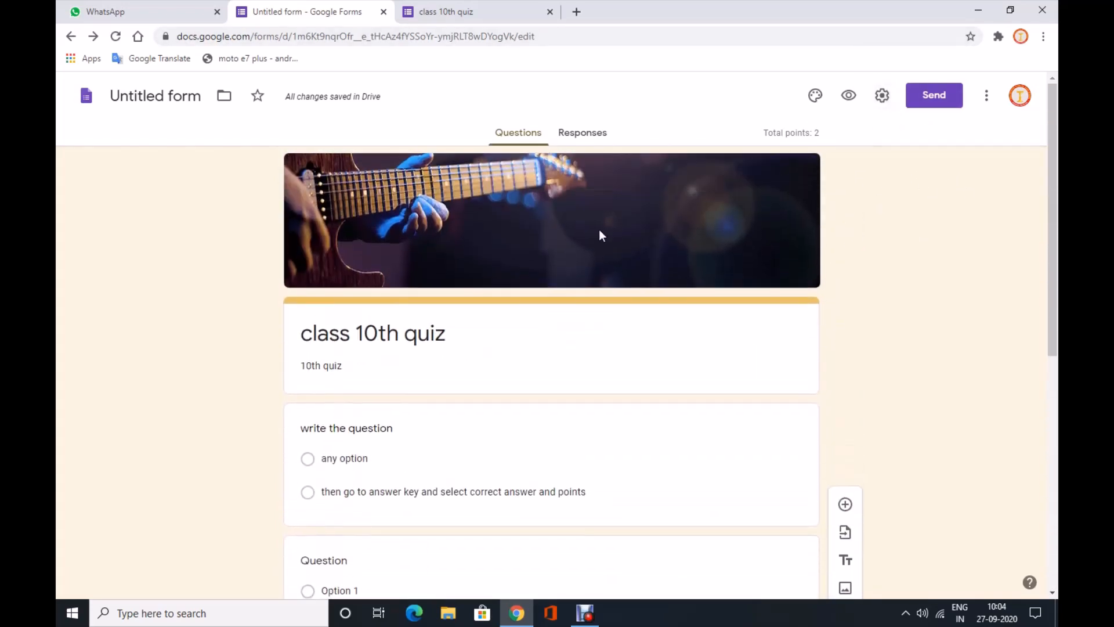
left_click(584, 133)
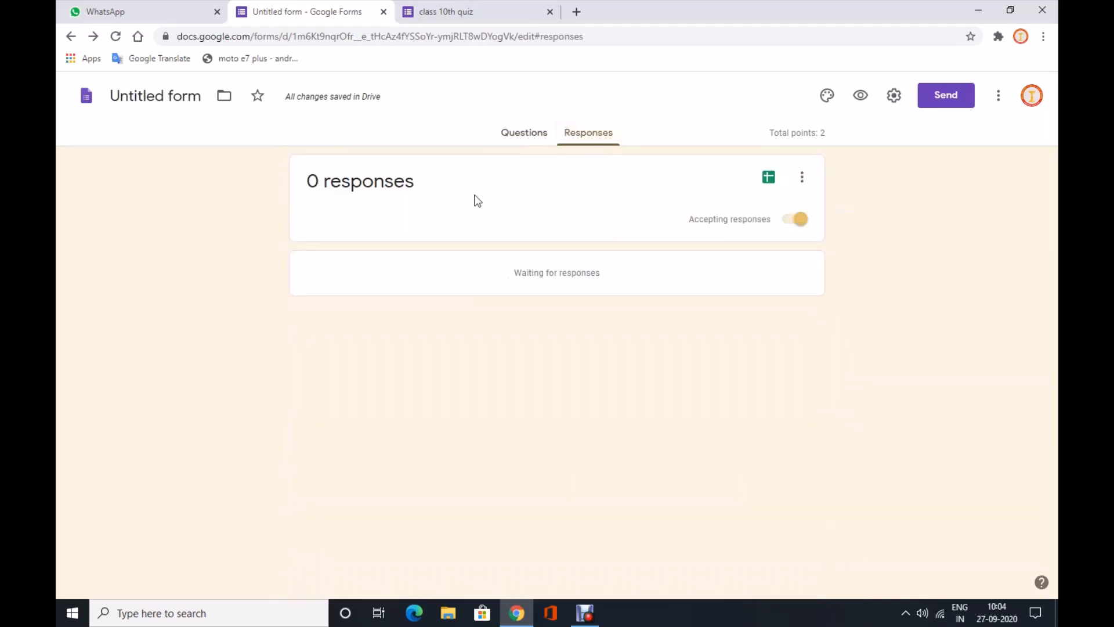
left_click(760, 185)
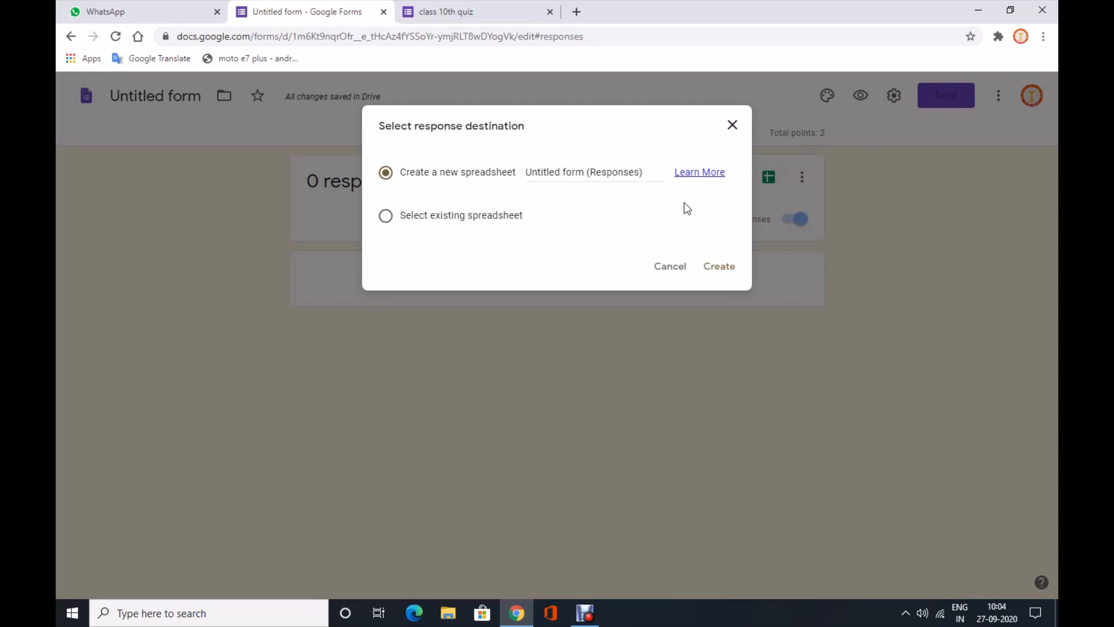
left_click(725, 269)
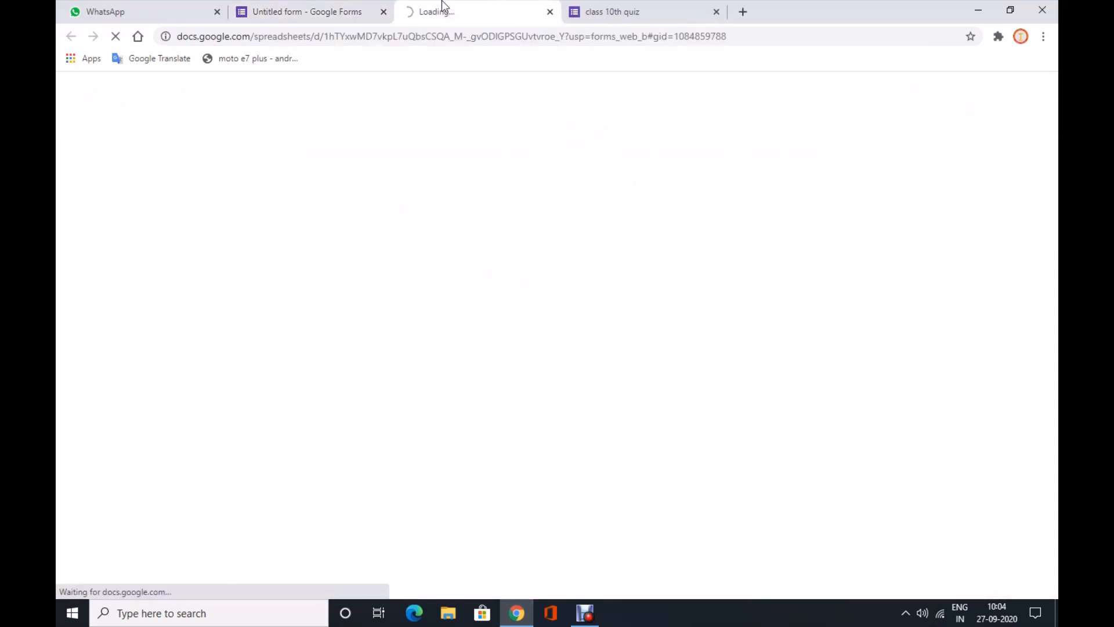
left_click(549, 12)
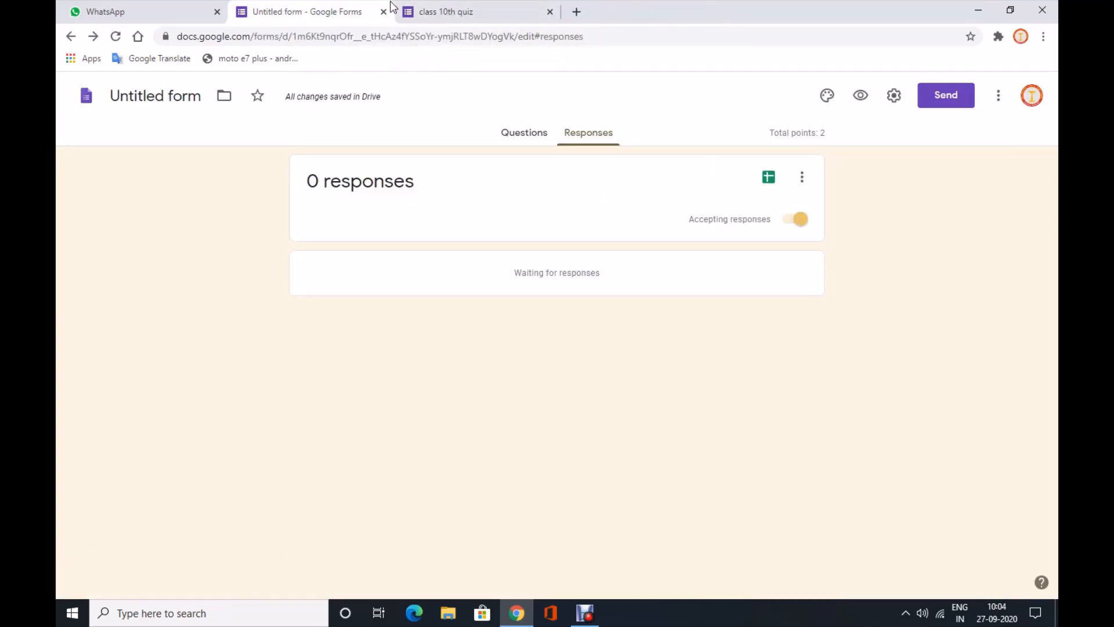
Step: Check the form's general settings, and copy a shortened link for sharing the form before returning to its questions
left_click(894, 96)
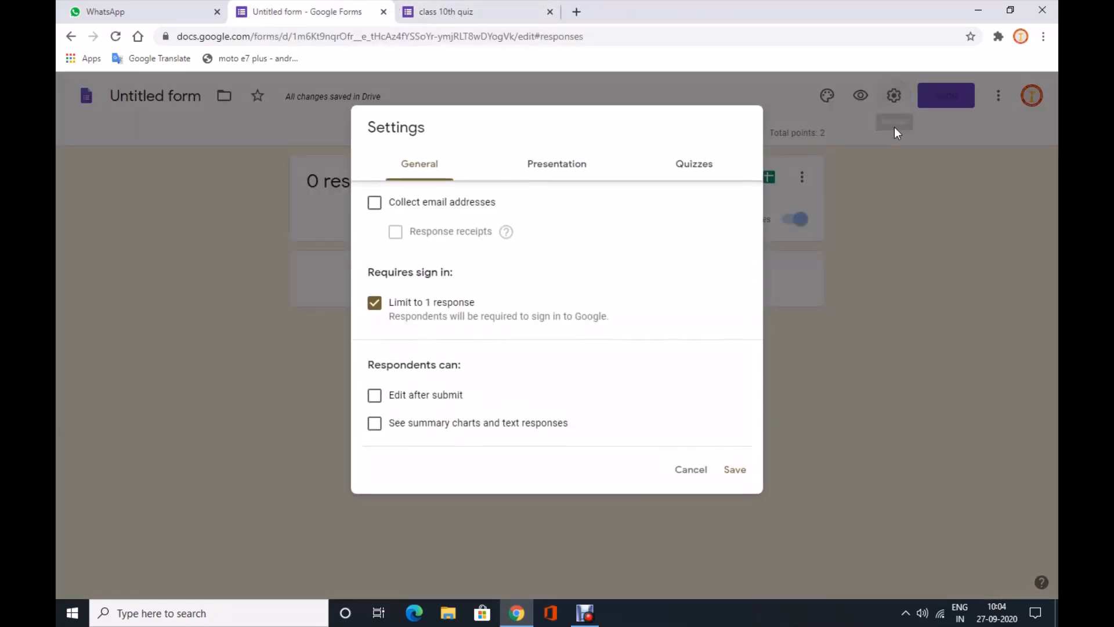
left_click(922, 248)
left_click(949, 100)
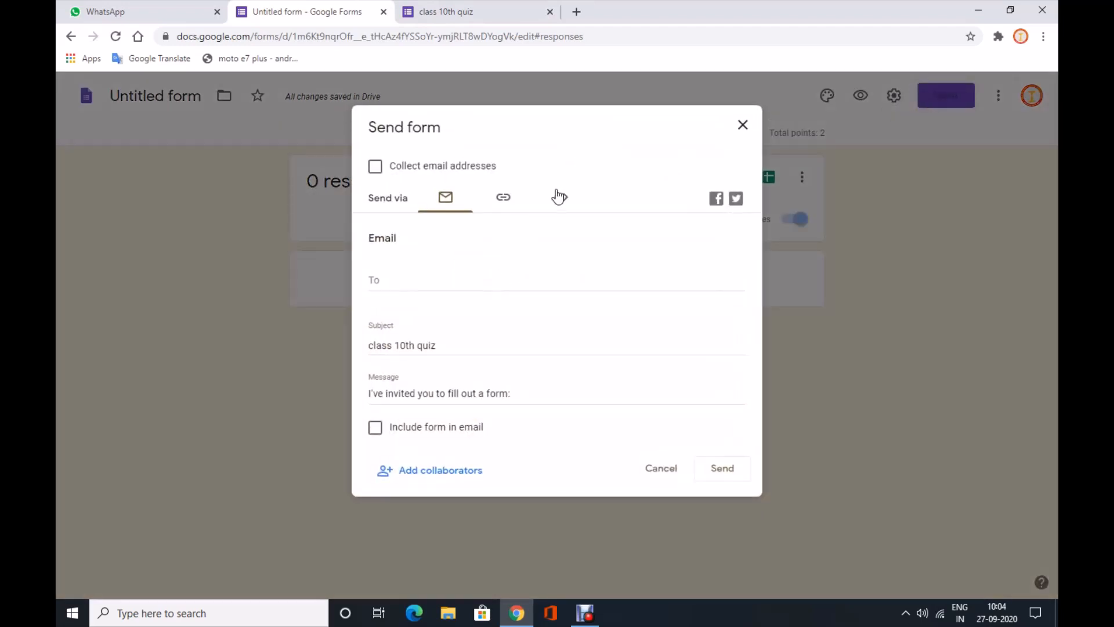
left_click(502, 201)
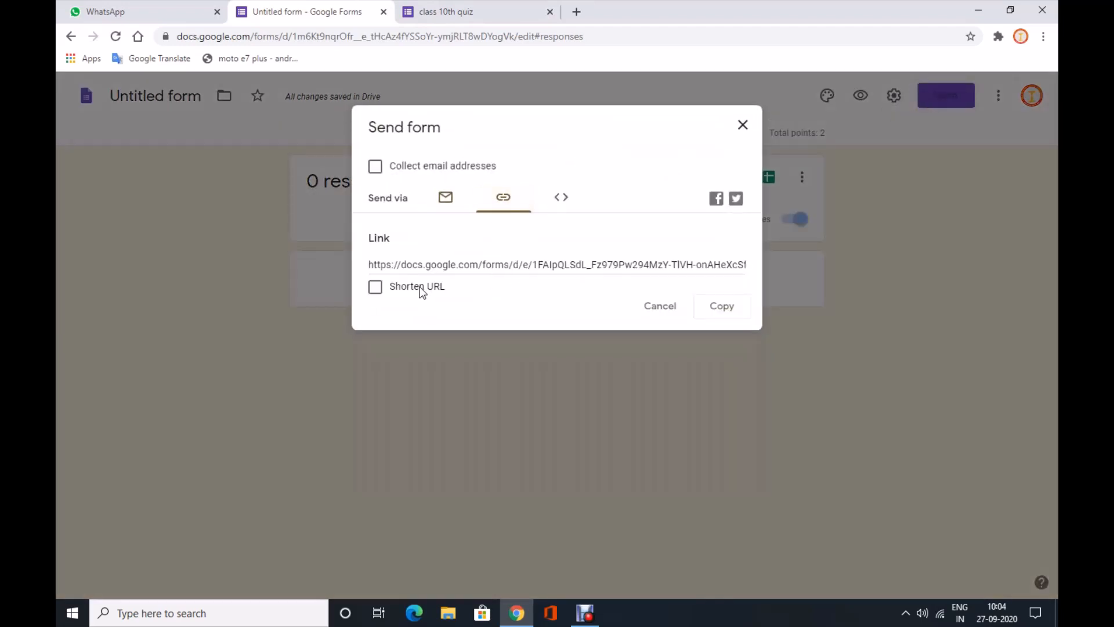
left_click(375, 286)
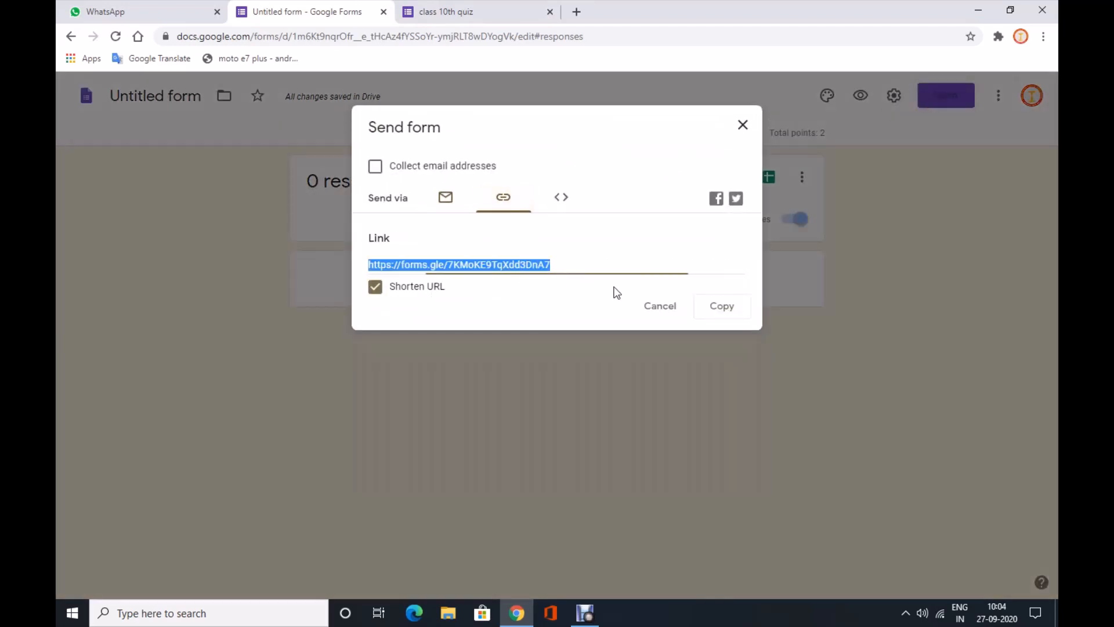
left_click(719, 313)
left_click(742, 126)
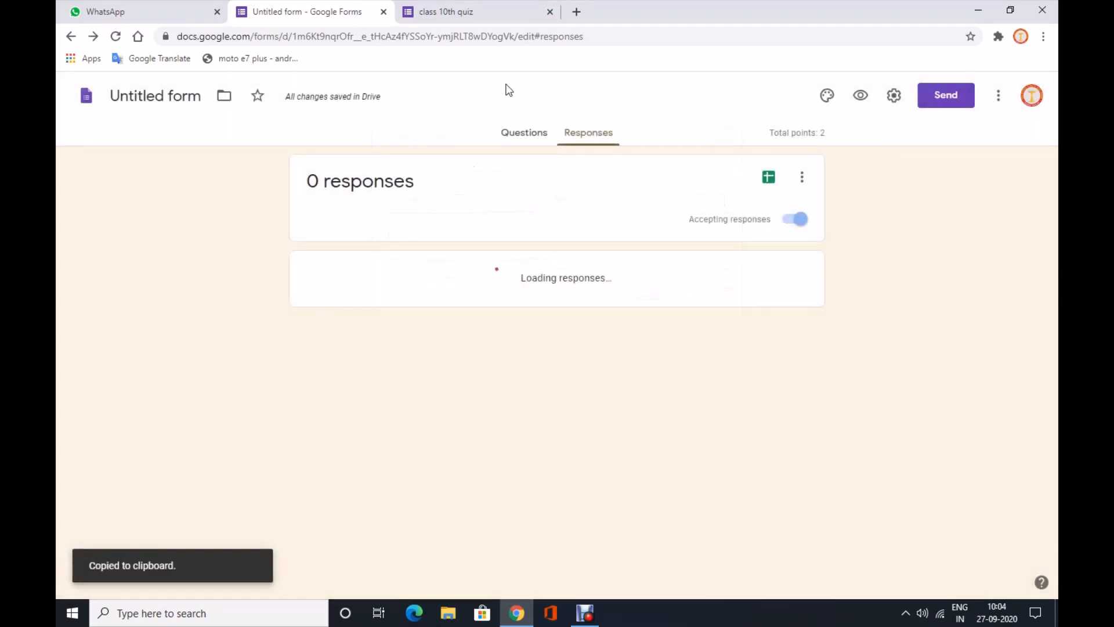
left_click(535, 129)
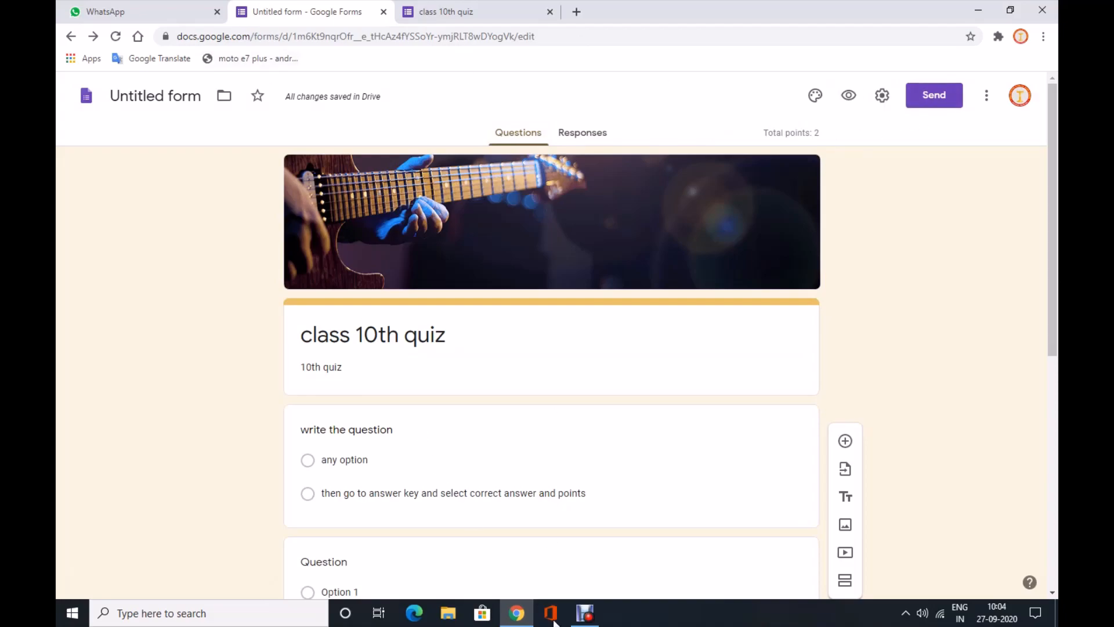